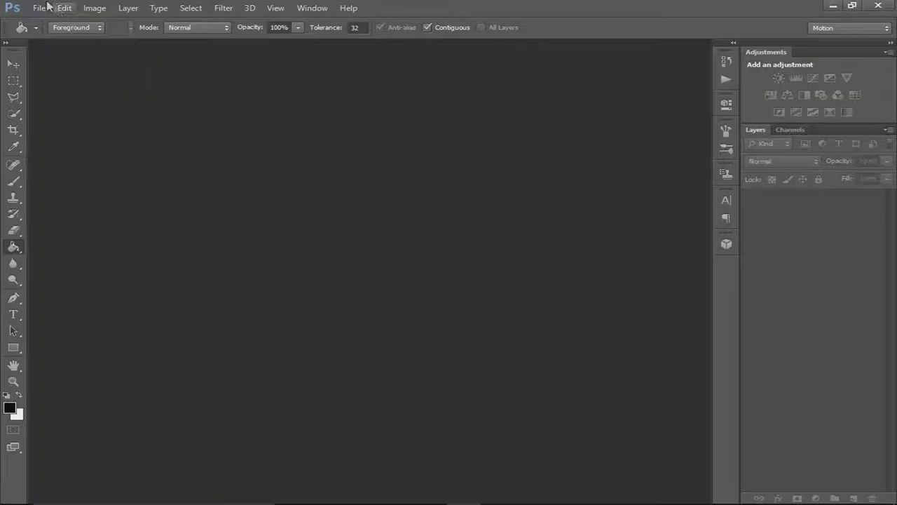
Open apple-iphone-smartphone-technology.jpg, the photo of a phone lying on a table.
click(40, 7)
click(59, 35)
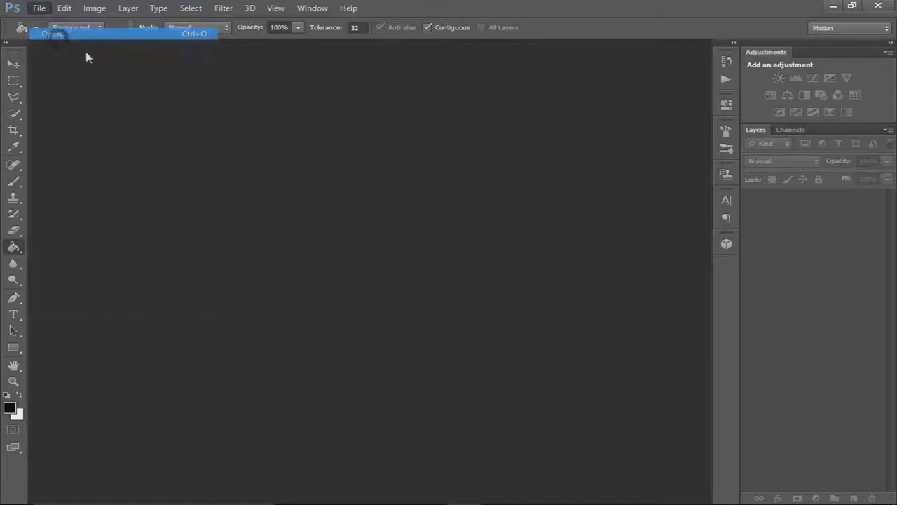
double_click(312, 140)
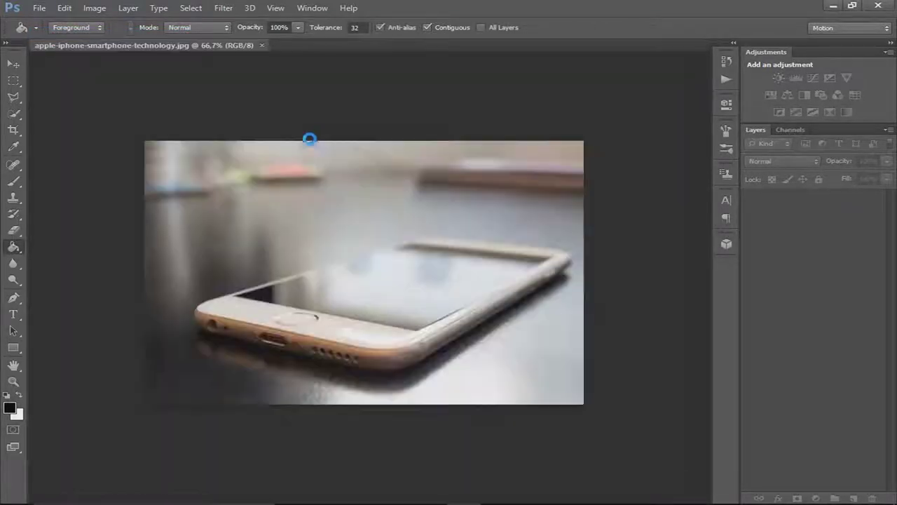
Place the girl-2976553 beach photo into the phone document.
click(41, 8)
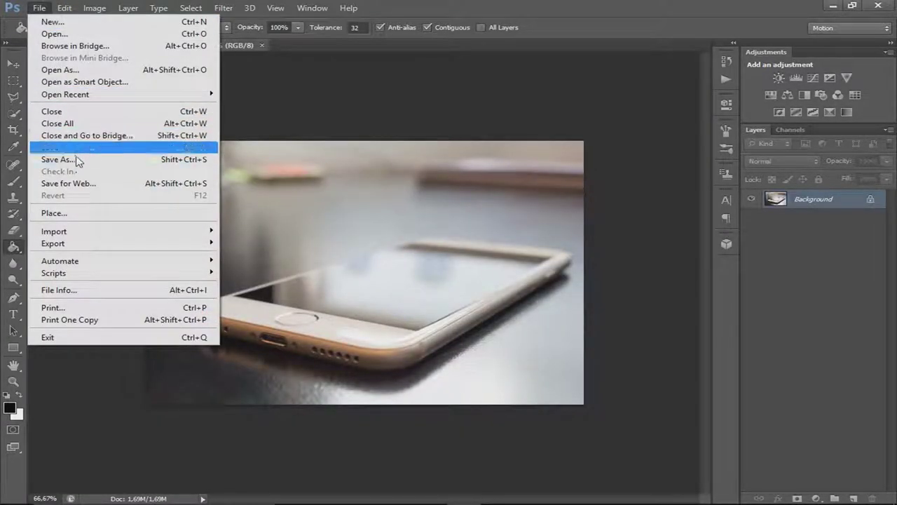
click(63, 212)
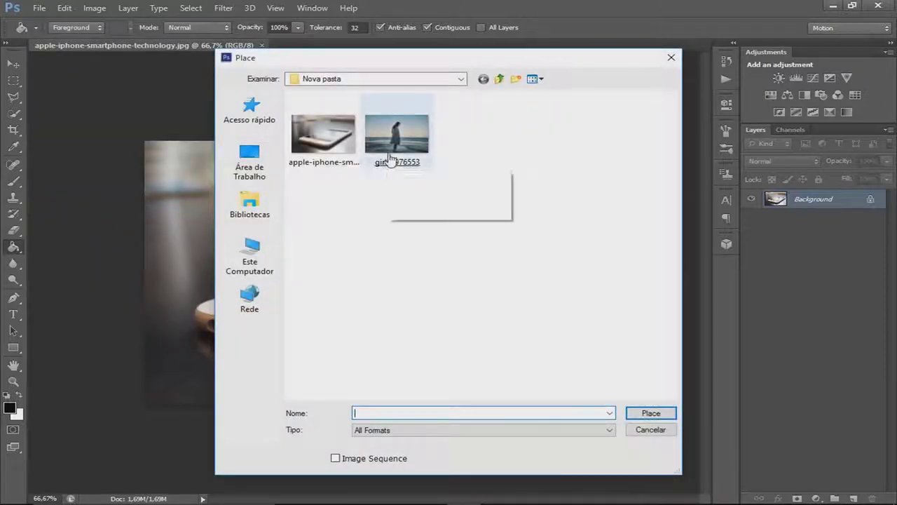
double_click(394, 151)
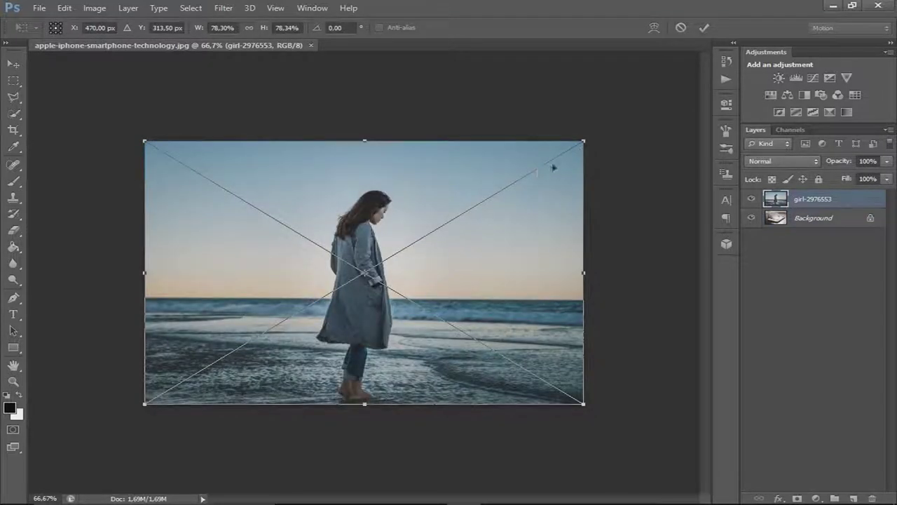
Scale the girl photo to about 53%, position it just above the phone screen, and commit.
drag(585, 141, 482, 201)
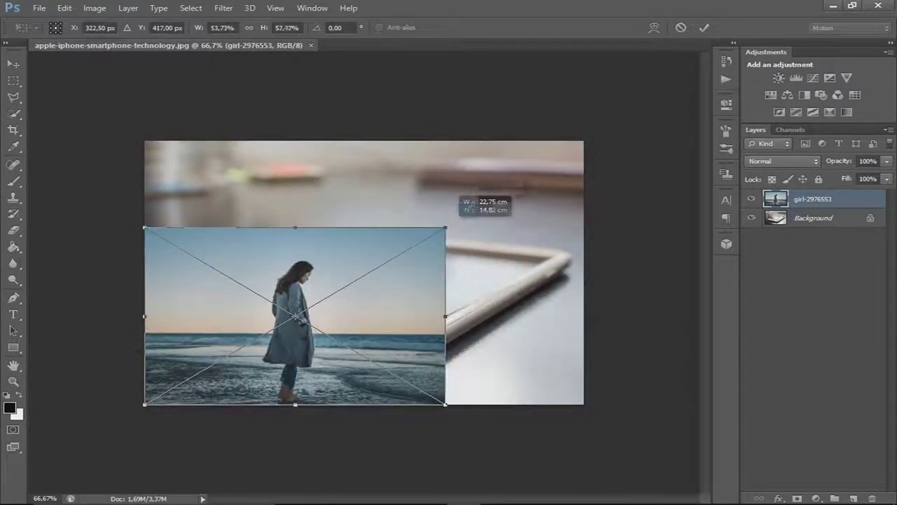
mouse_move(430, 264)
mouse_down()
mouse_move(528, 170)
mouse_move(501, 164)
mouse_move(500, 155)
mouse_up()
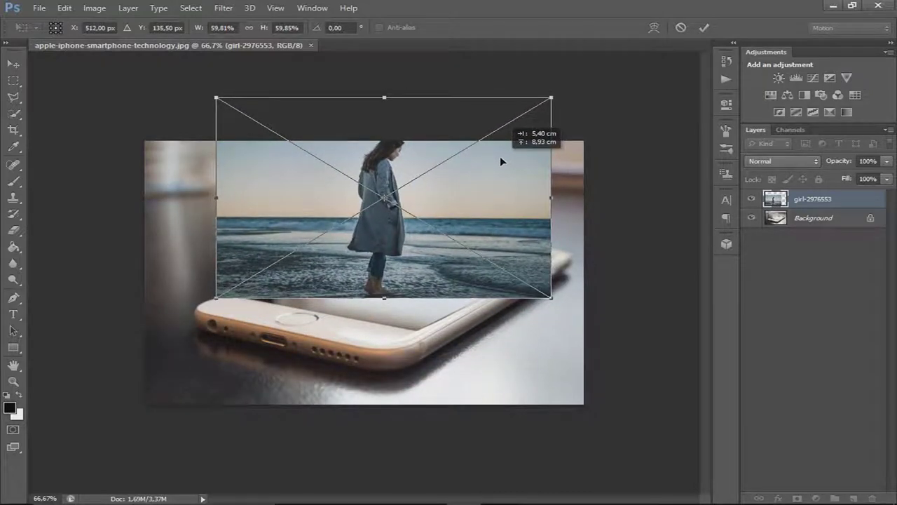
drag(551, 98, 515, 120)
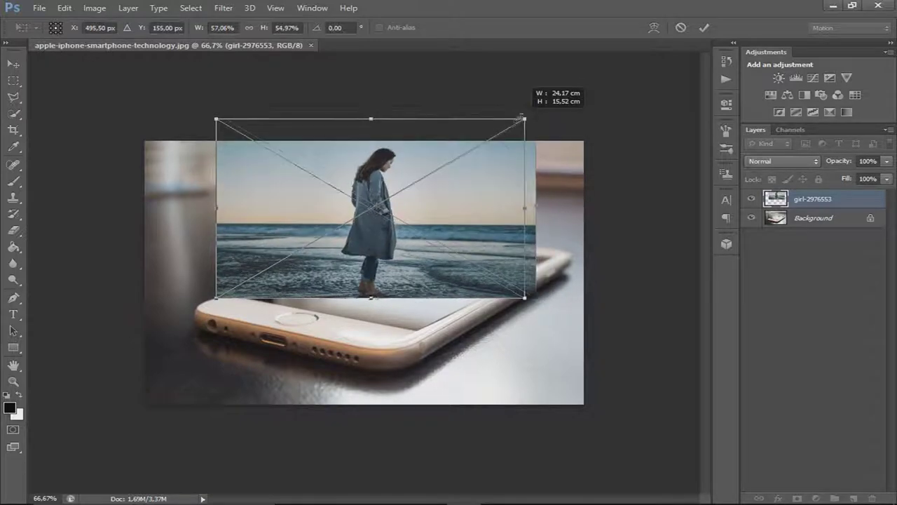
drag(452, 196, 476, 194)
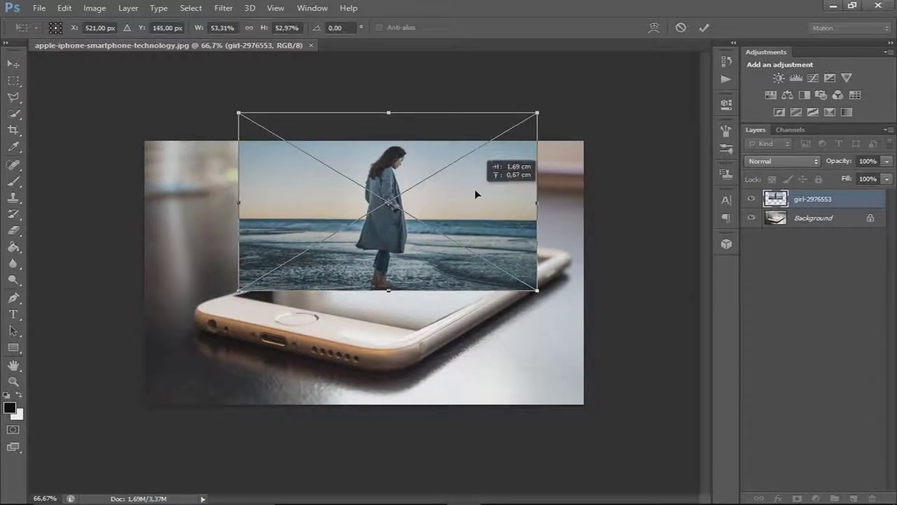
click(707, 28)
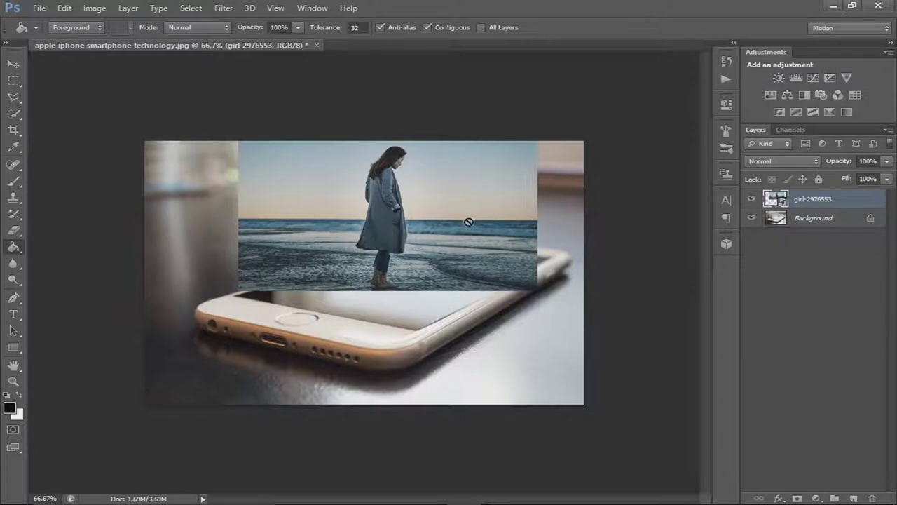
Switch to the Magnetic Lasso Tool and zoom in on the girl.
right_click(14, 97)
click(49, 123)
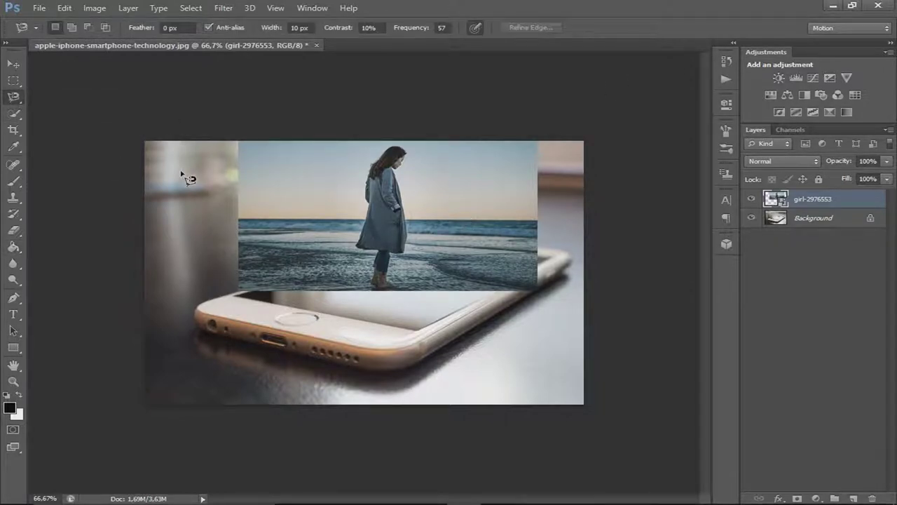
scroll(371, 291, up, 1)
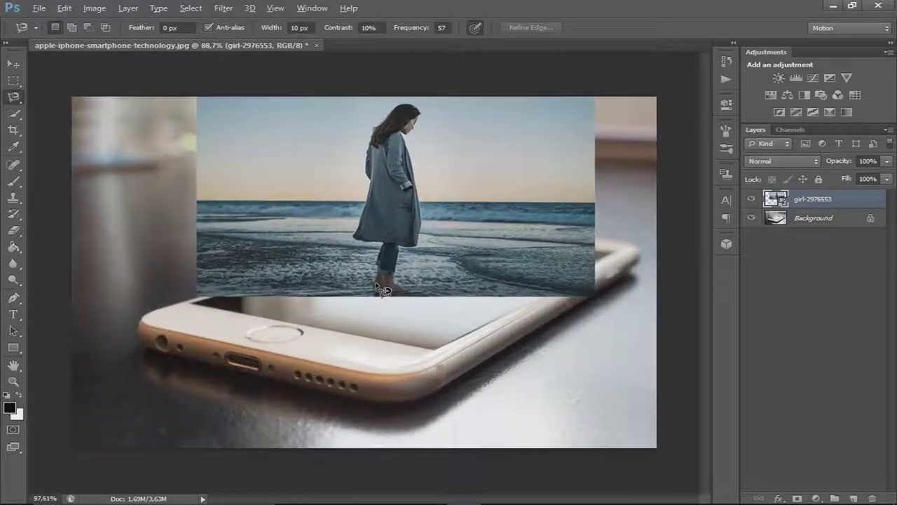
scroll(375, 291, up, 1)
scroll(382, 294, up, 2)
scroll(392, 300, up, 2)
scroll(390, 300, up, 1)
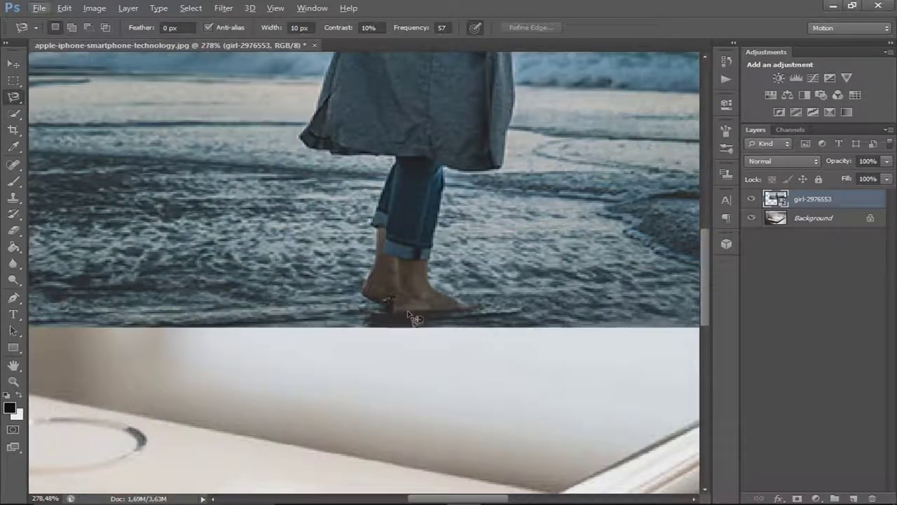
scroll(477, 310, up, 2)
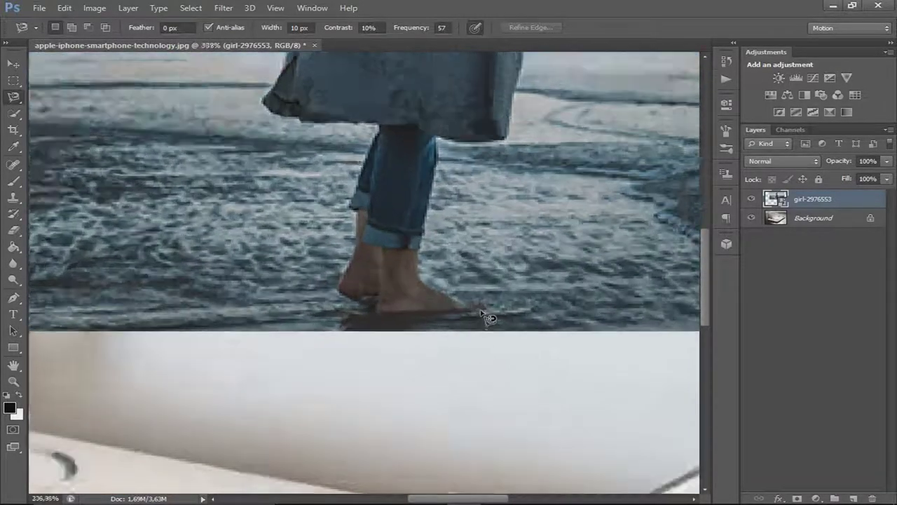
scroll(476, 310, up, 2)
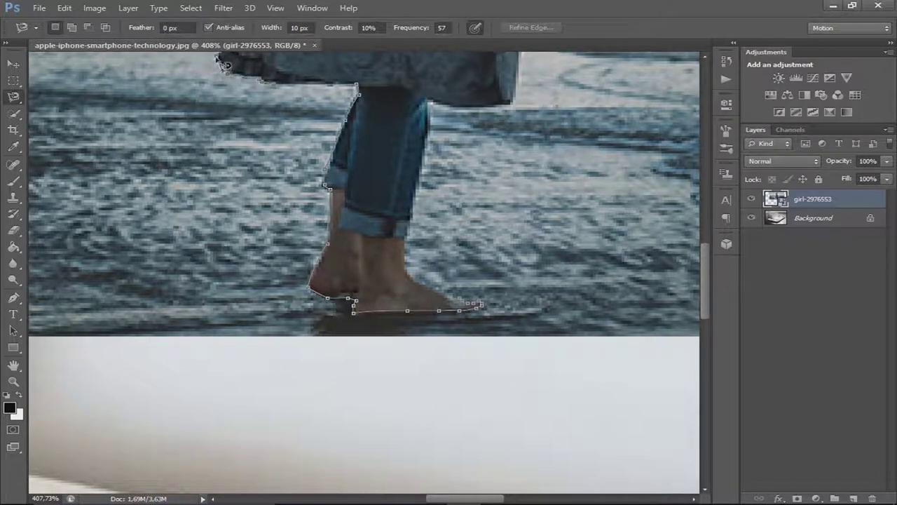
scroll(222, 64, up, 2)
scroll(232, 133, up, 3)
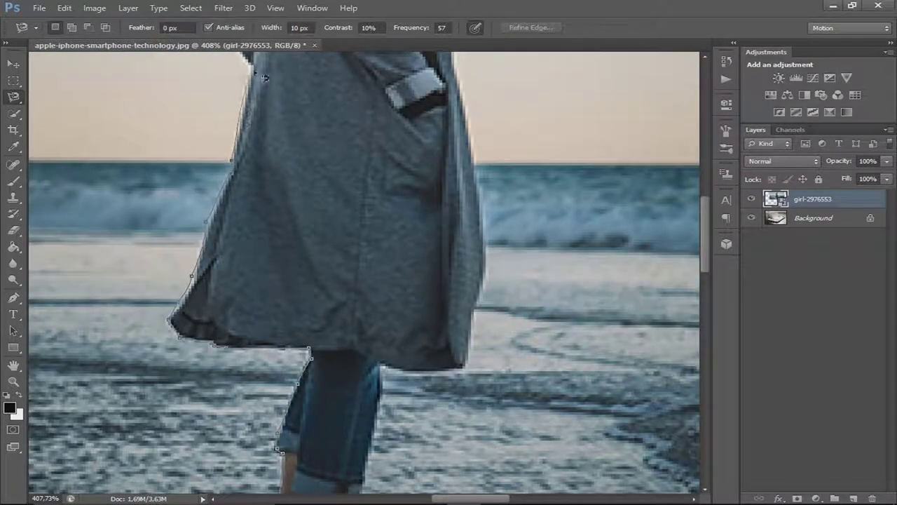
scroll(250, 59, up, 3)
scroll(242, 140, up, 3)
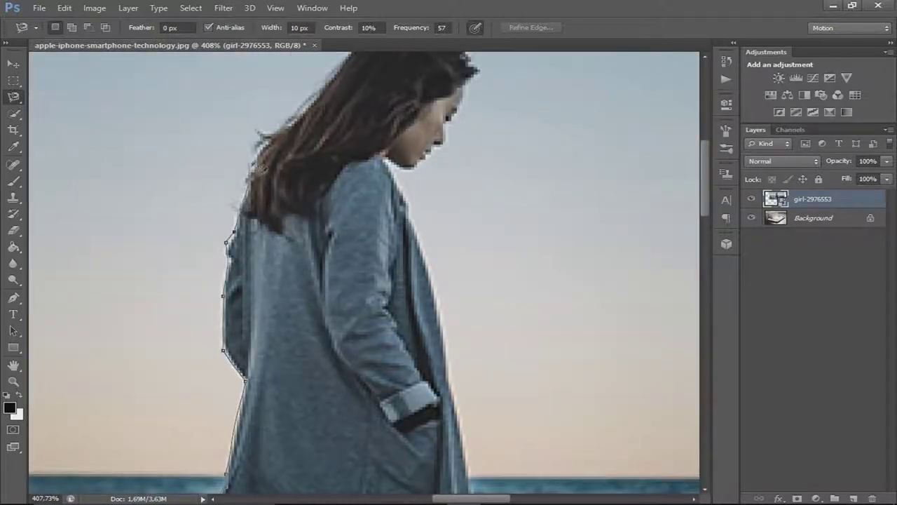
scroll(235, 225, up, 2)
scroll(211, 252, up, 3)
scroll(201, 261, up, 2)
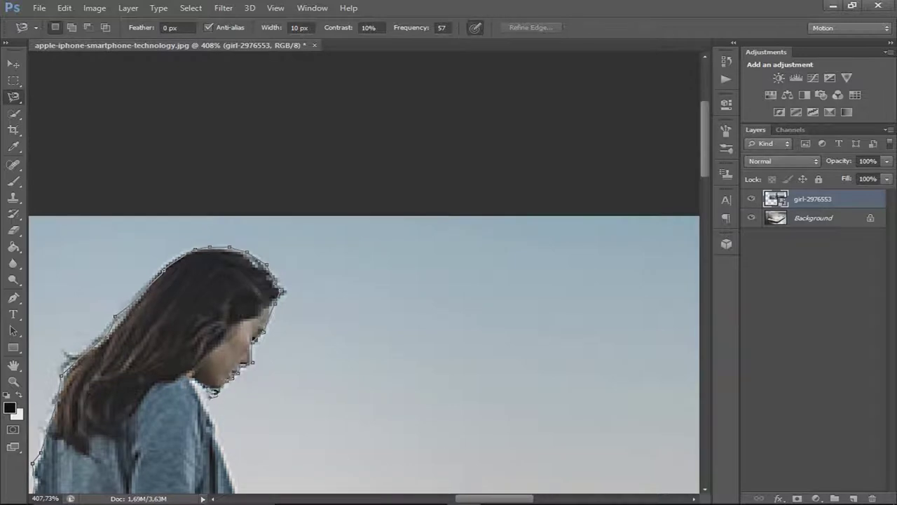
Trace the girl's outline from hair to feet and close it into a selection.
scroll(200, 387, down, 2)
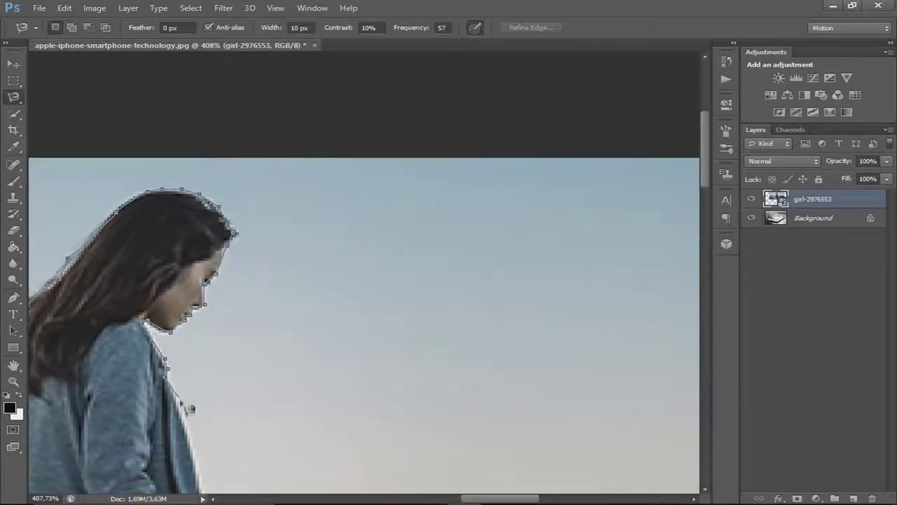
scroll(187, 405, down, 4)
scroll(210, 336, down, 2)
scroll(249, 336, down, 3)
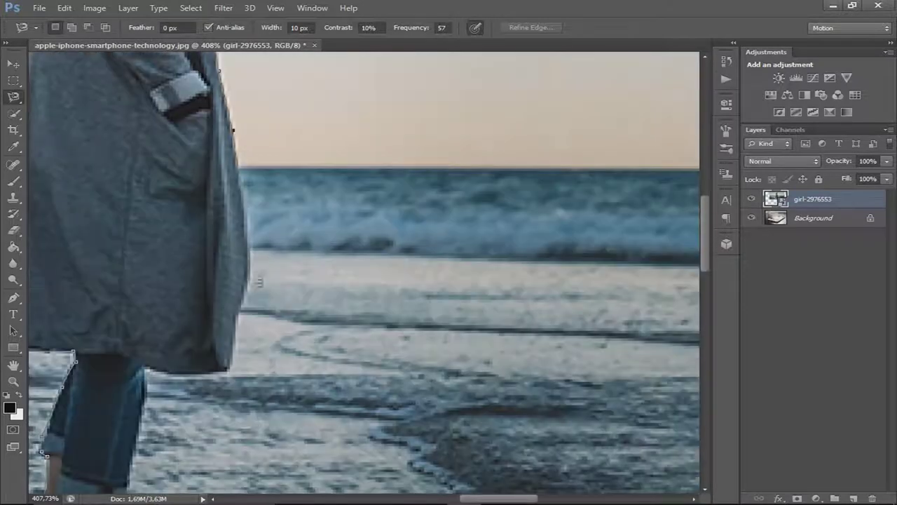
scroll(200, 456, down, 3)
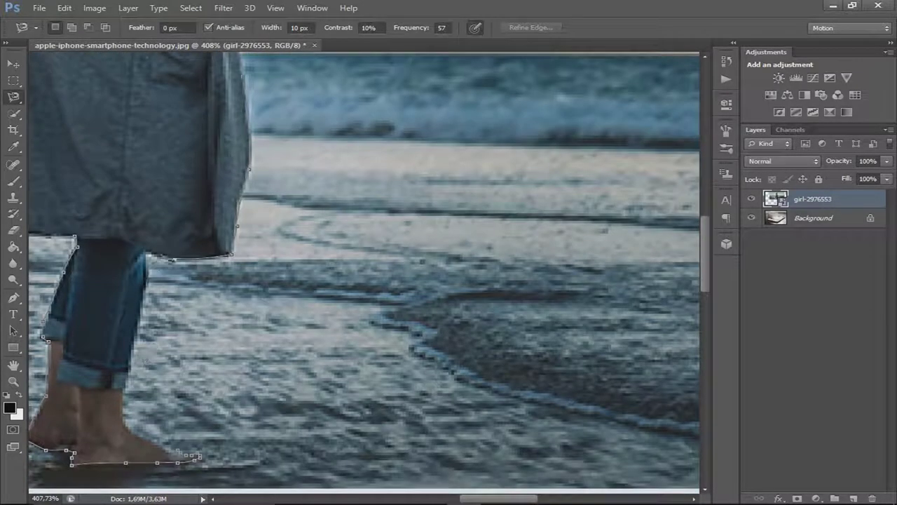
scroll(139, 387, down, 4)
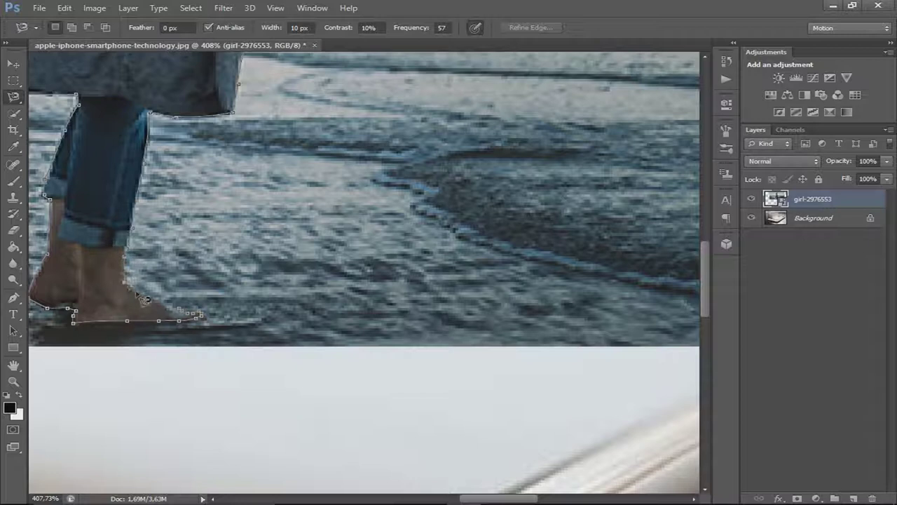
double_click(186, 315)
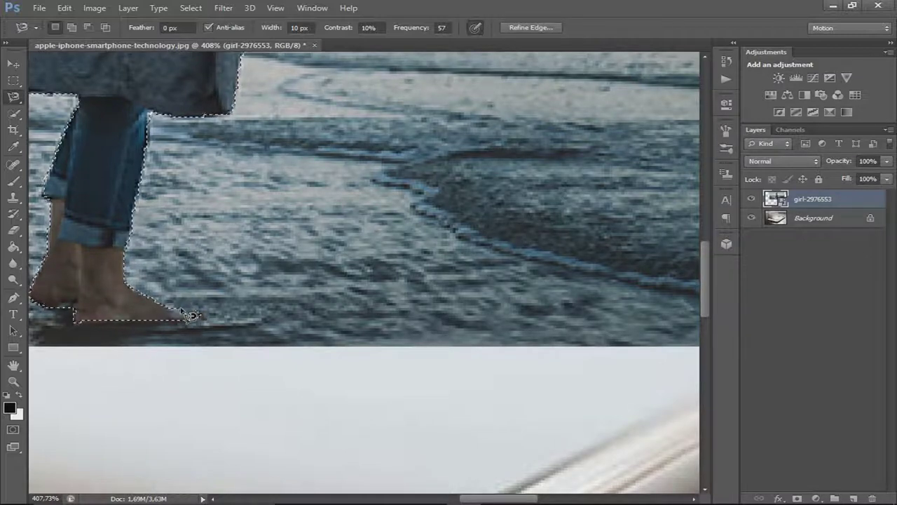
Zoom back out and add a layer mask so only the girl remains visible.
scroll(190, 315, down, 2)
scroll(200, 307, down, 2)
scroll(210, 297, down, 2)
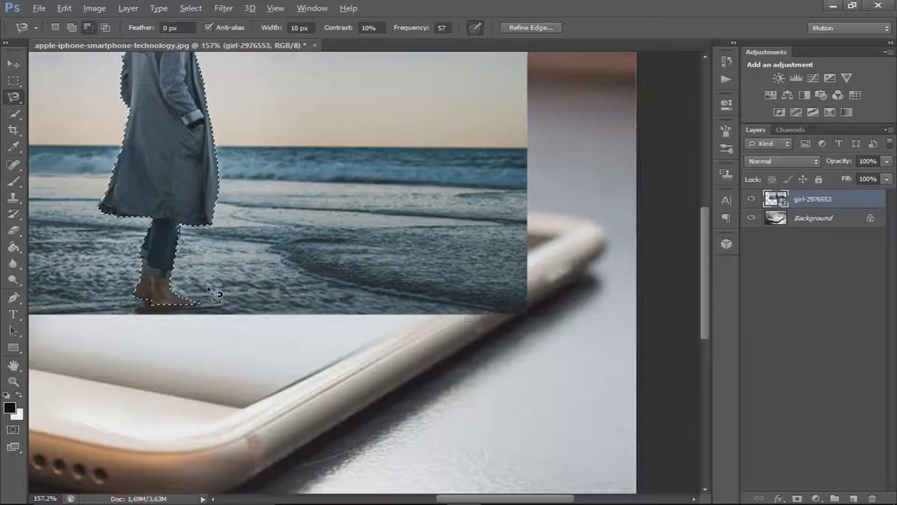
scroll(214, 293, down, 1)
scroll(221, 289, down, 1)
scroll(228, 283, down, 1)
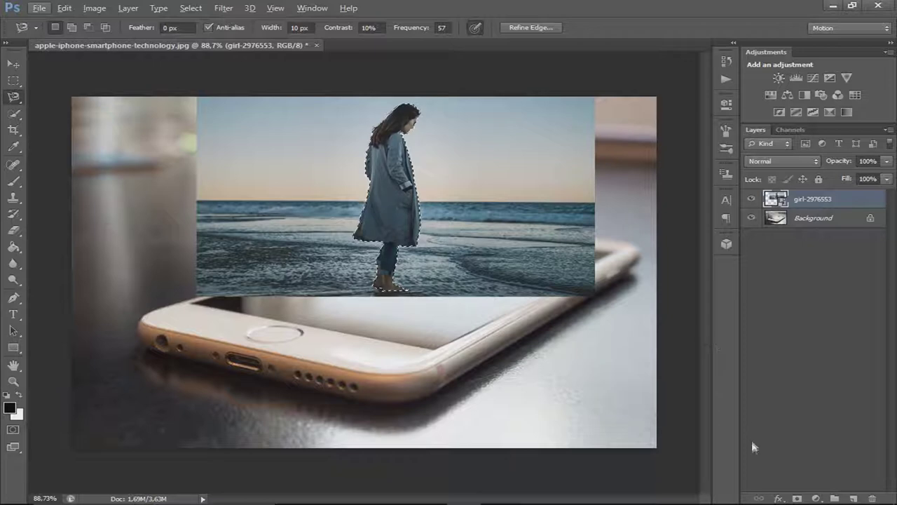
click(797, 499)
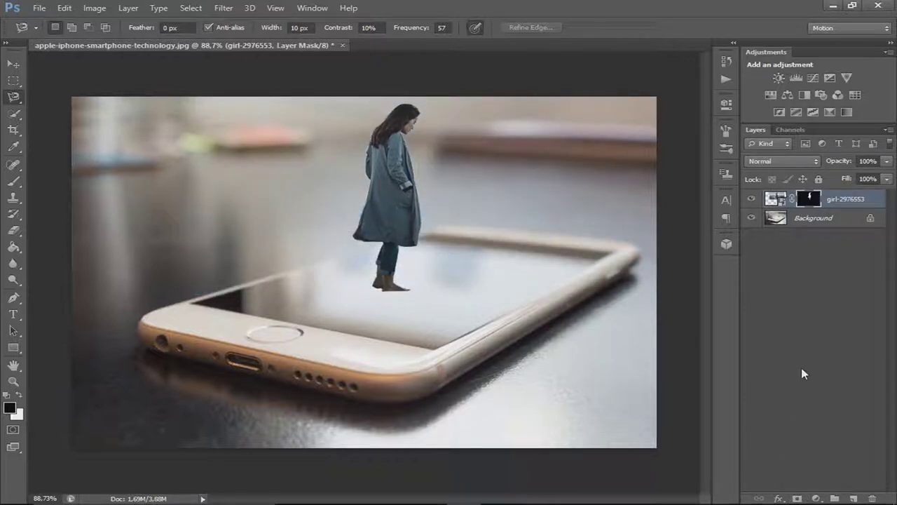
Duplicate the girl layer and invert the copy's layer mask.
right_click(845, 199)
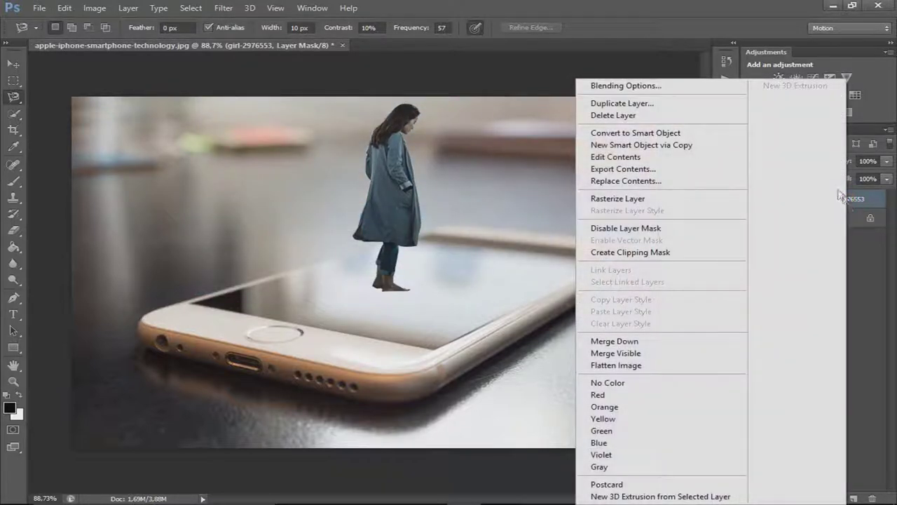
click(736, 104)
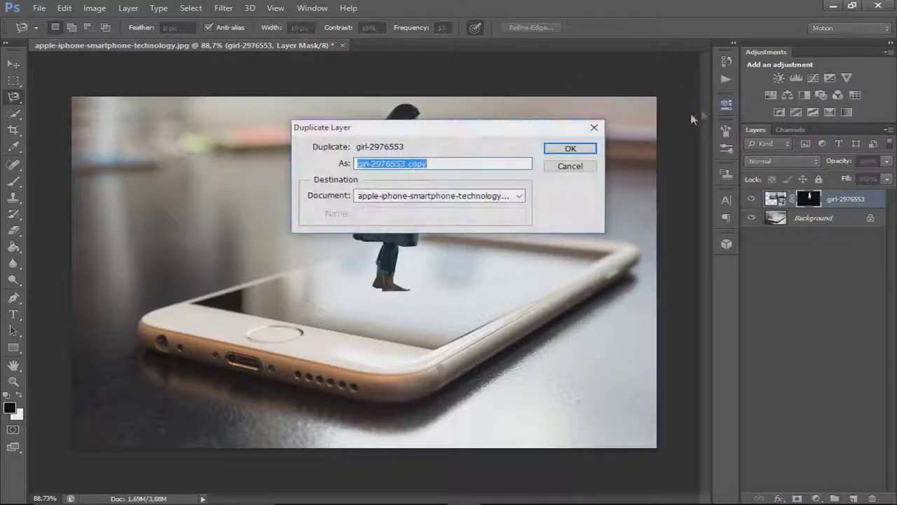
click(590, 148)
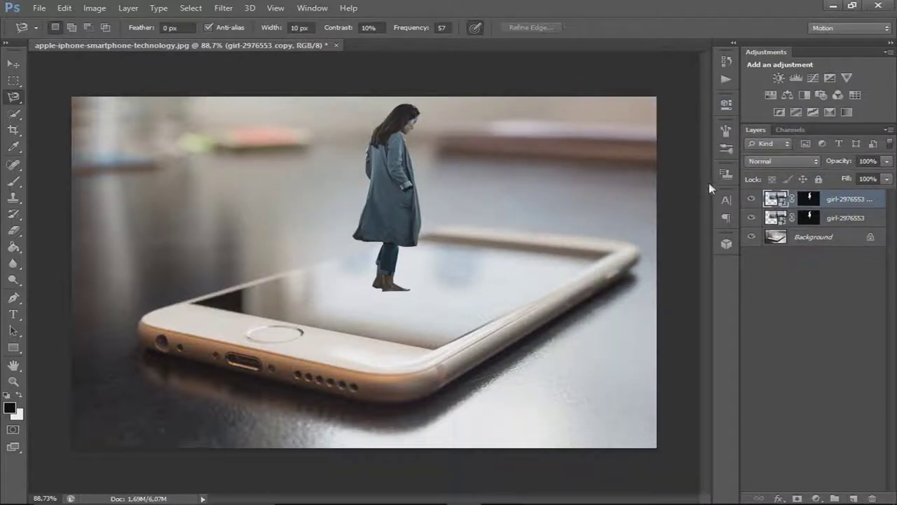
click(811, 201)
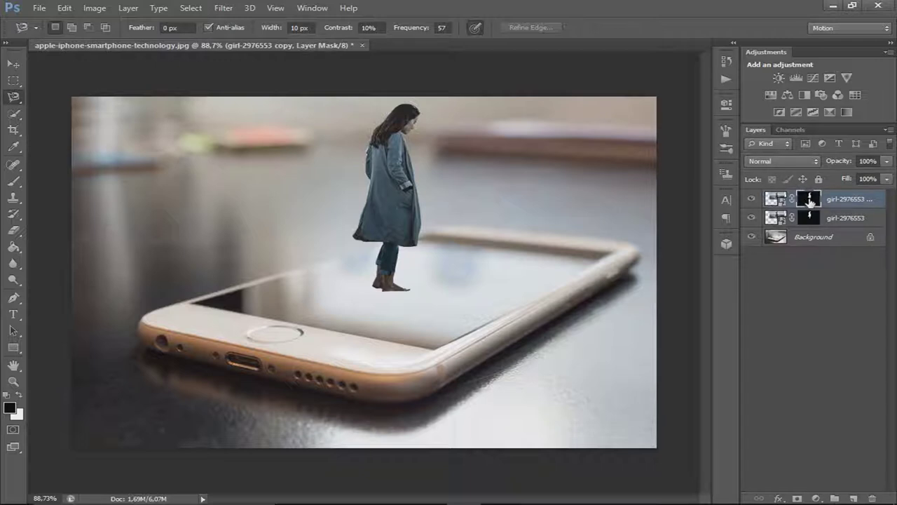
key(ctrl+i)
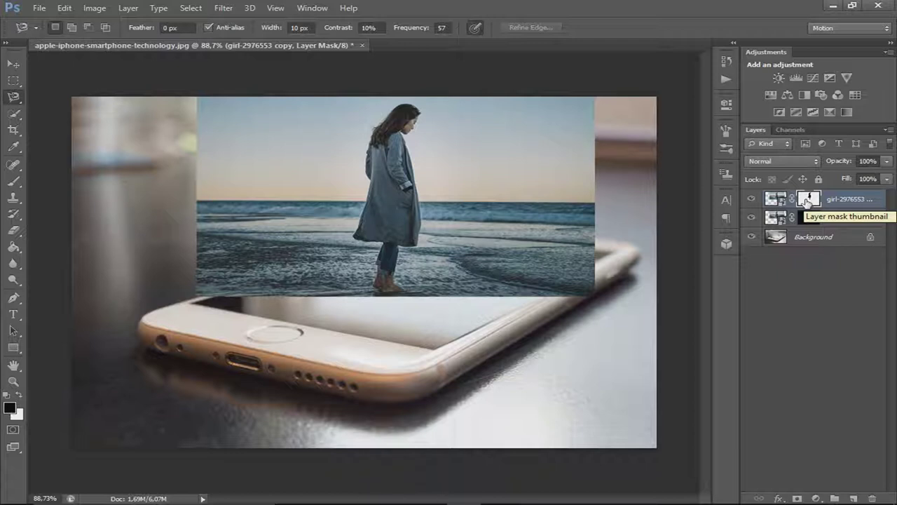
Hide both girl layers and make the Background phone photo the active layer.
click(756, 197)
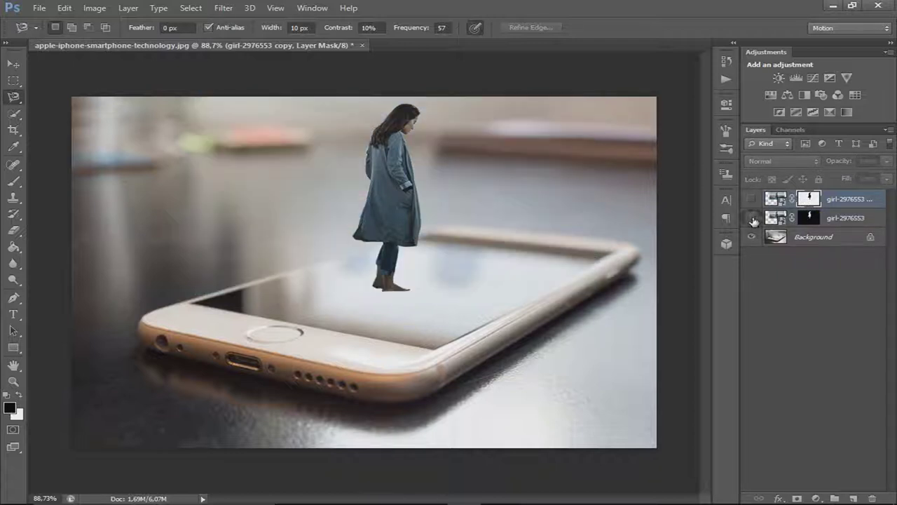
click(752, 218)
click(791, 238)
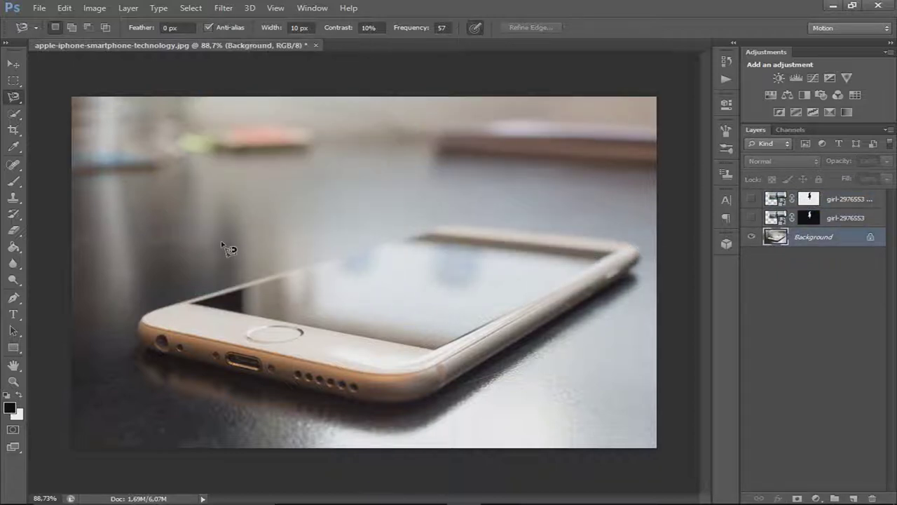
Select the phone's screen area with the Polygonal Lasso Tool.
right_click(14, 98)
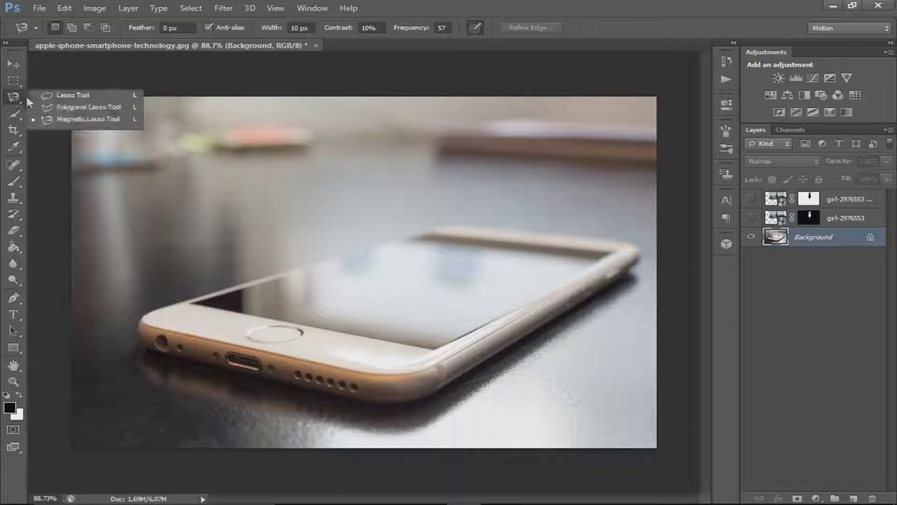
click(70, 110)
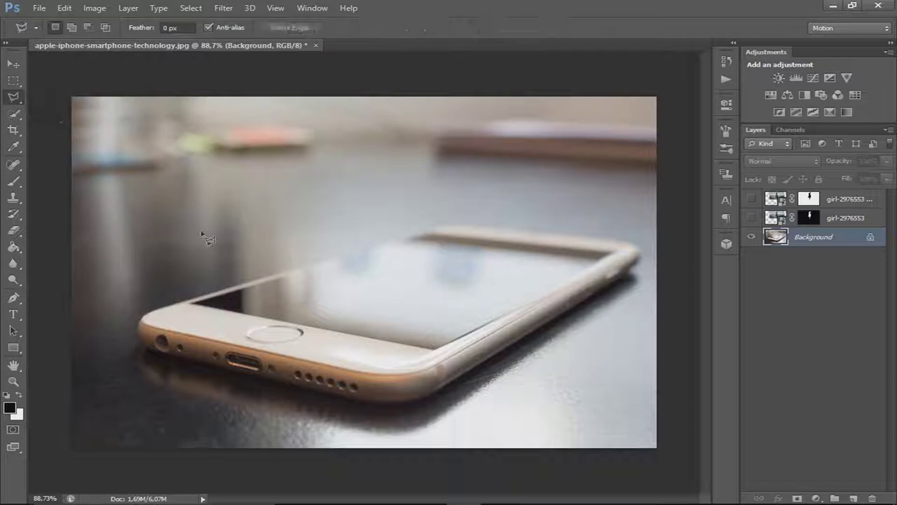
click(191, 304)
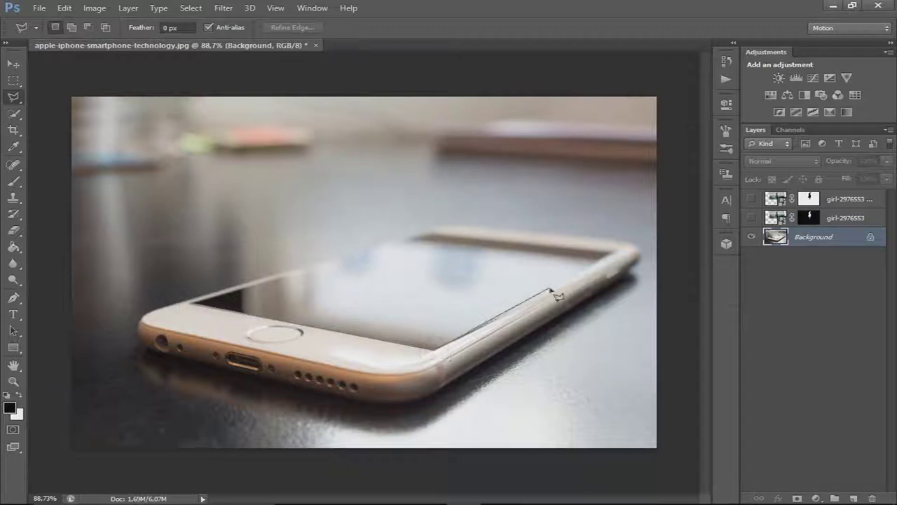
click(614, 253)
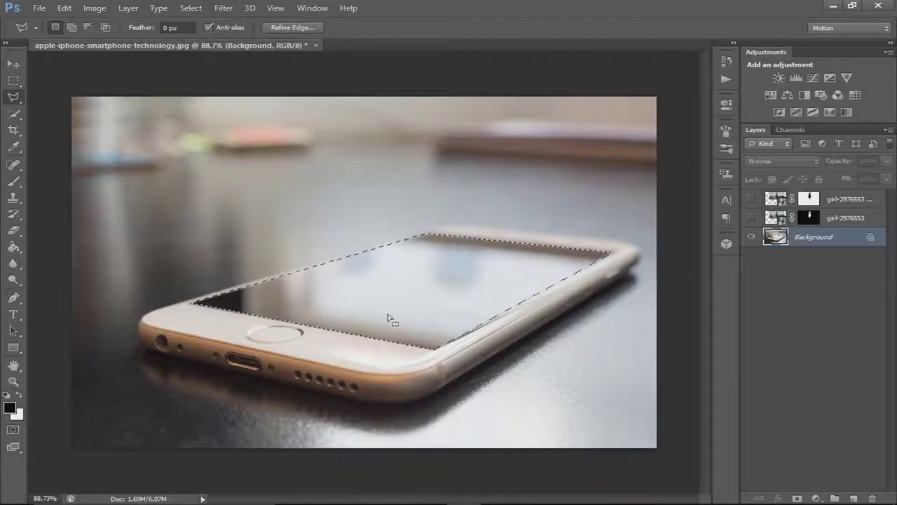
Show the top beach layer again with its mask targeted, ready for the Brush Tool.
click(749, 200)
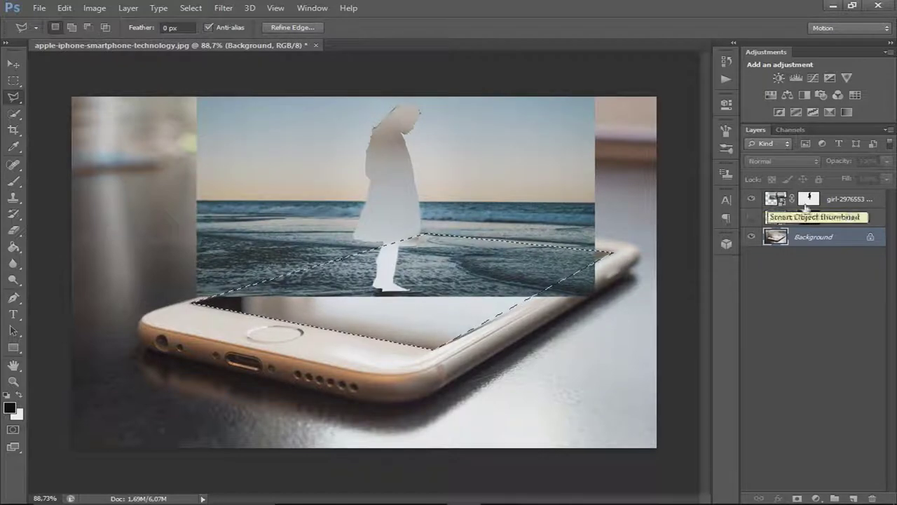
click(808, 200)
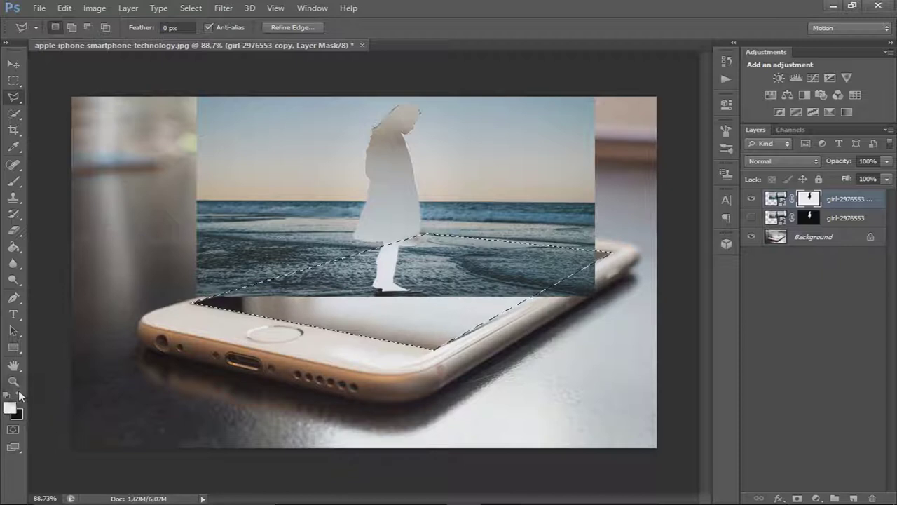
click(22, 183)
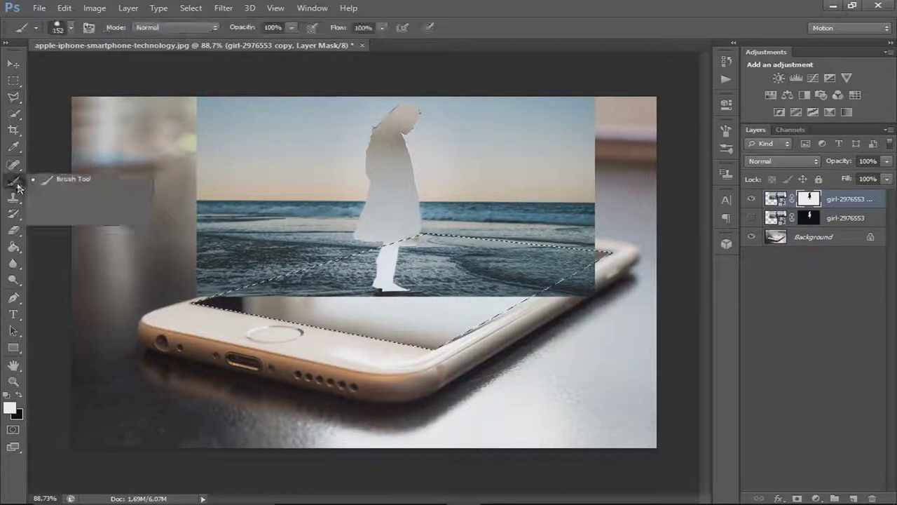
click(44, 184)
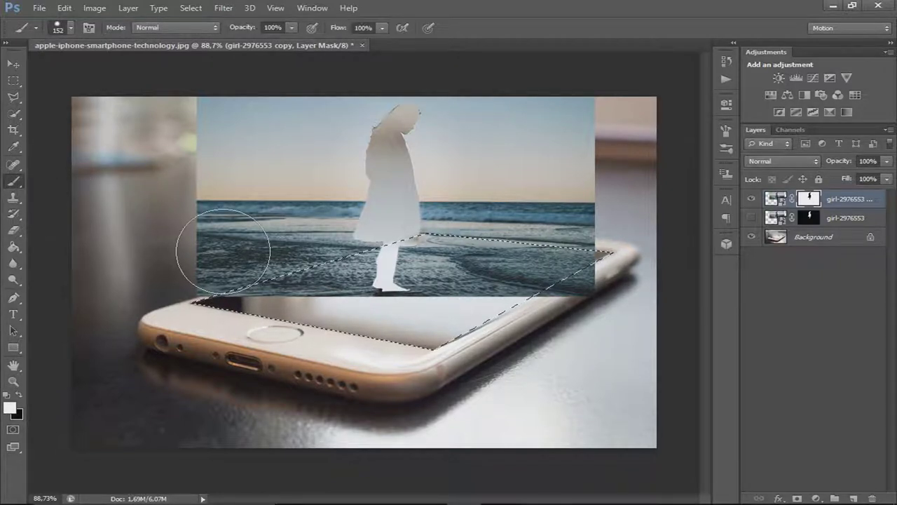
Shrink the brush to about 88 px and paint the girl's legs back on the top layer's mask.
click(70, 28)
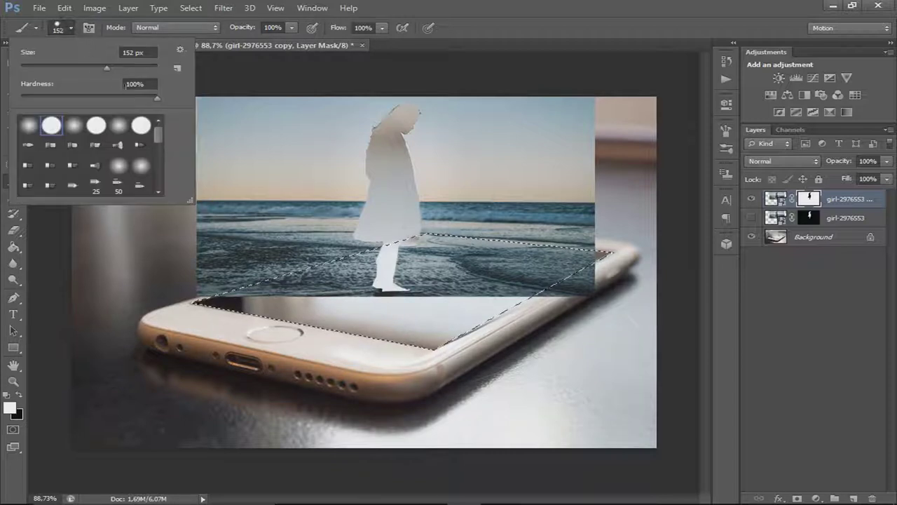
drag(107, 68, 100, 67)
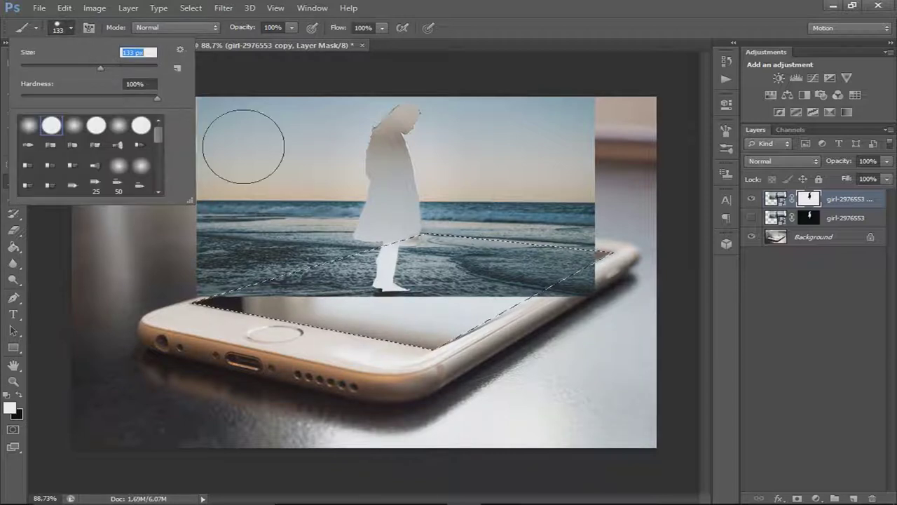
drag(100, 67, 91, 64)
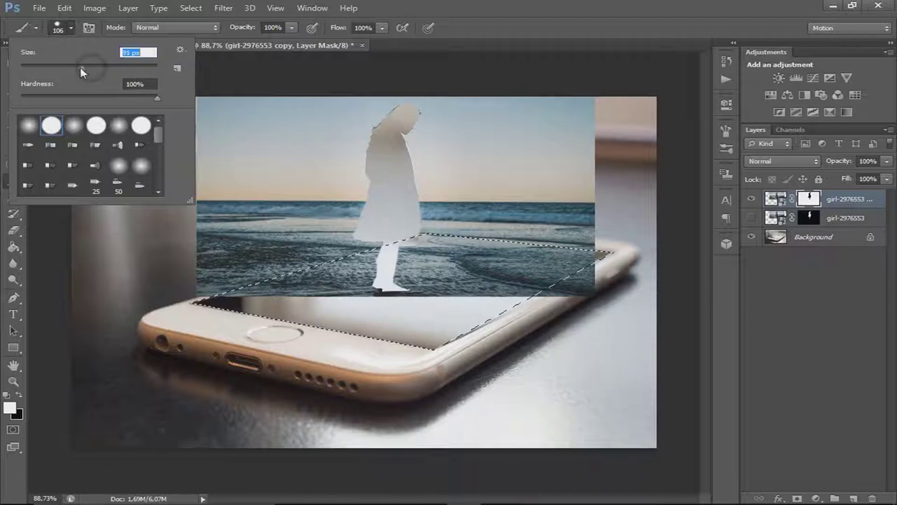
click(72, 29)
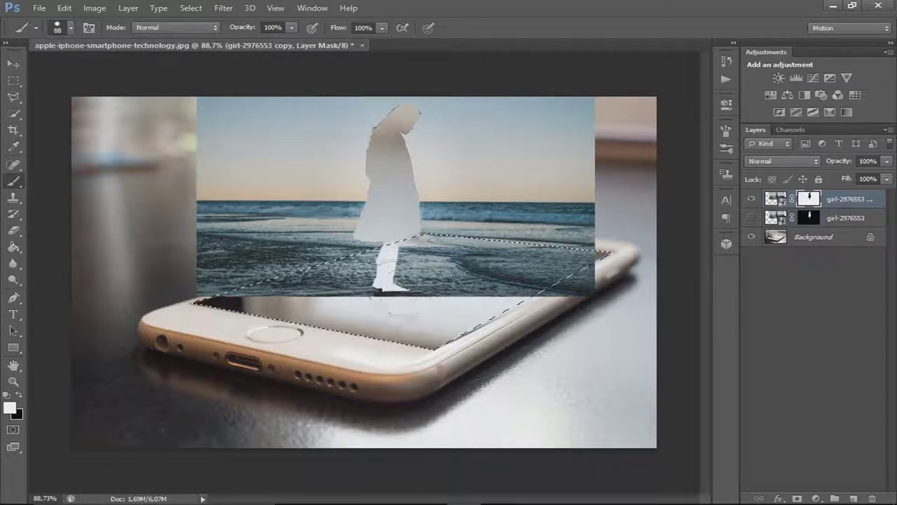
drag(406, 273, 412, 263)
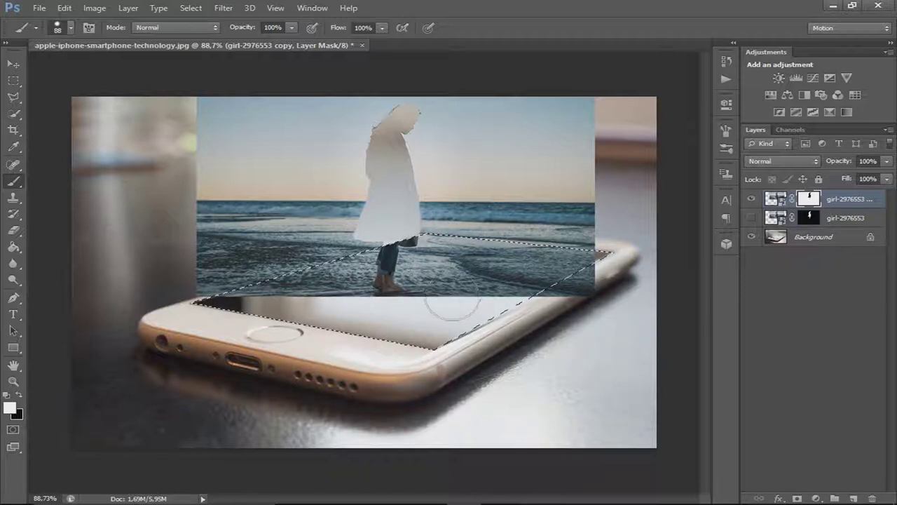
click(191, 8)
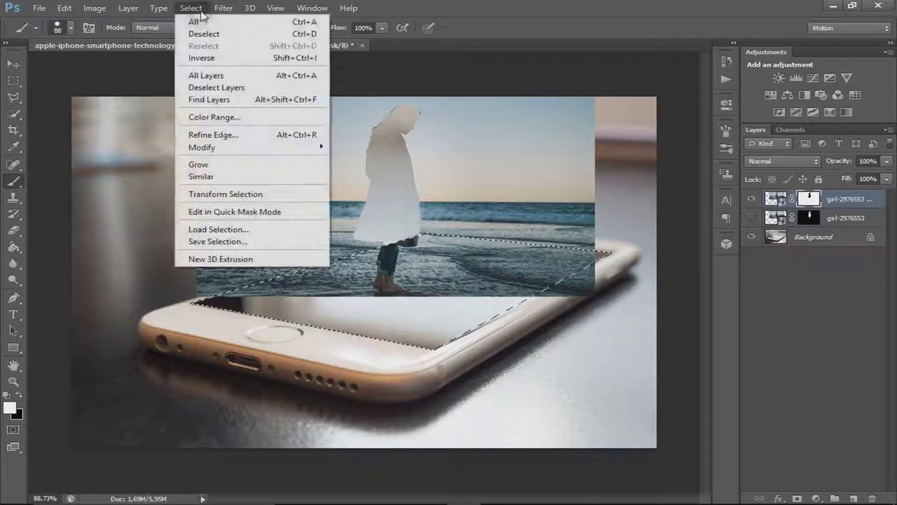
Invert the selection, set black as foreground, and paint out the beach photo outside the phone screen.
click(206, 61)
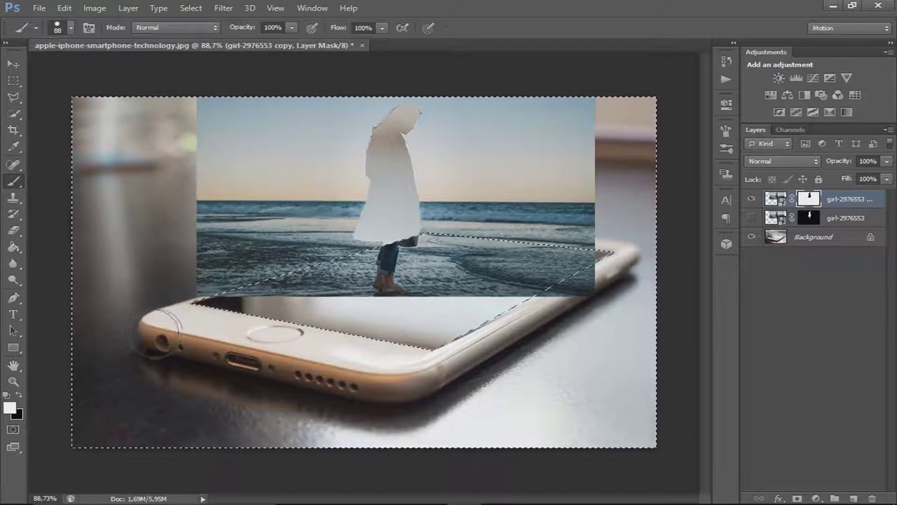
click(18, 397)
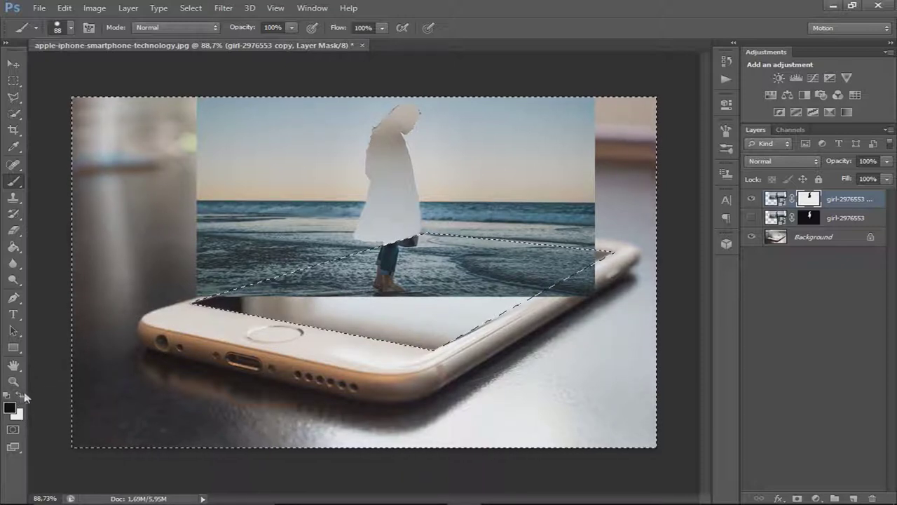
drag(425, 337, 606, 274)
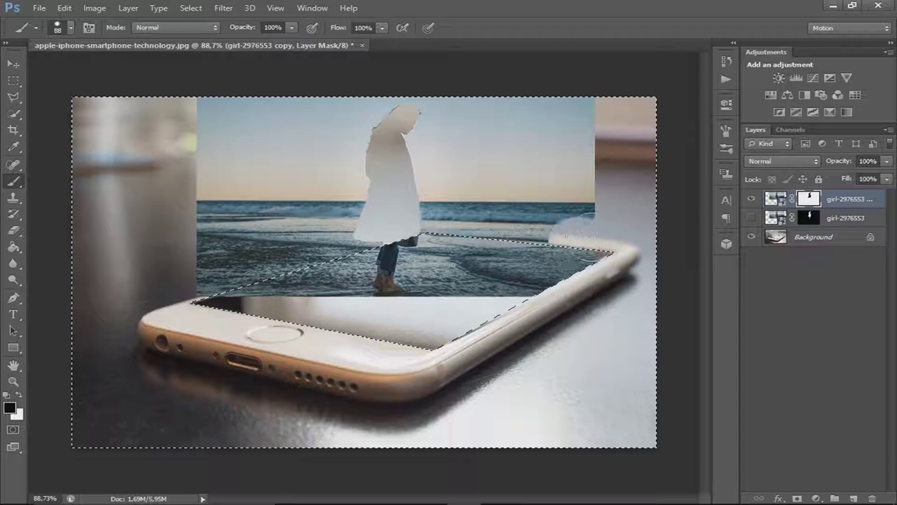
mouse_move(586, 242)
mouse_down()
mouse_move(593, 176)
mouse_move(547, 144)
mouse_move(575, 105)
mouse_move(483, 105)
mouse_move(350, 133)
mouse_move(365, 154)
mouse_move(455, 171)
mouse_move(501, 161)
mouse_move(445, 210)
mouse_move(308, 231)
mouse_move(245, 259)
mouse_move(189, 267)
mouse_move(266, 206)
mouse_move(297, 210)
mouse_move(218, 168)
mouse_move(238, 126)
mouse_move(202, 112)
mouse_move(296, 109)
mouse_up()
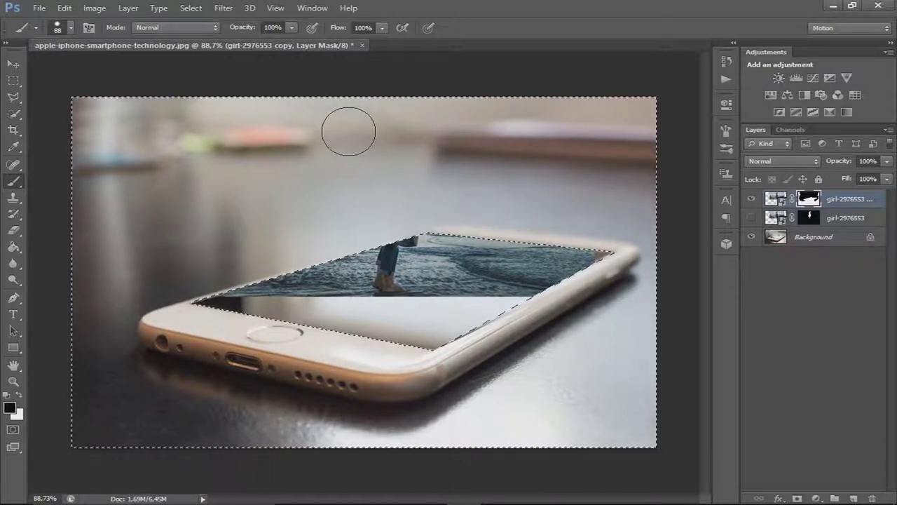
click(191, 8)
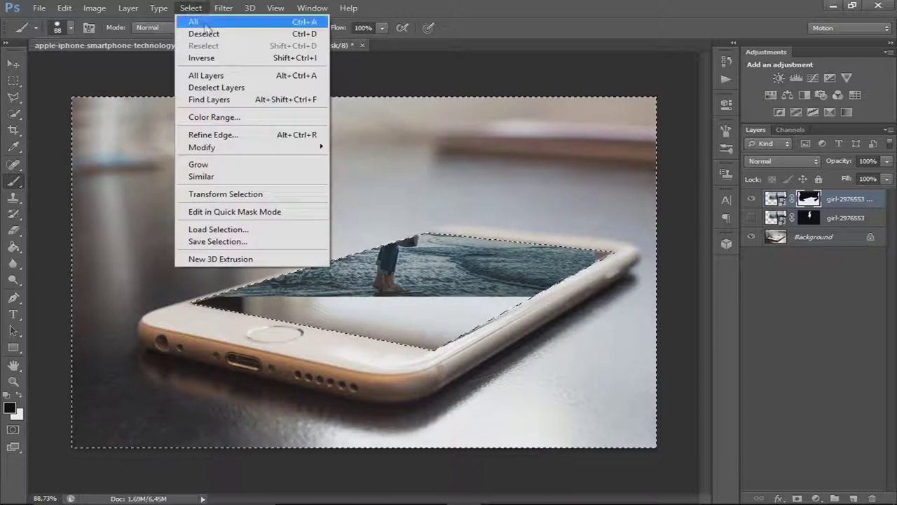
Deselect, show the girl-2976553 cut-out layer again, and rasterize the top beach layer.
click(210, 34)
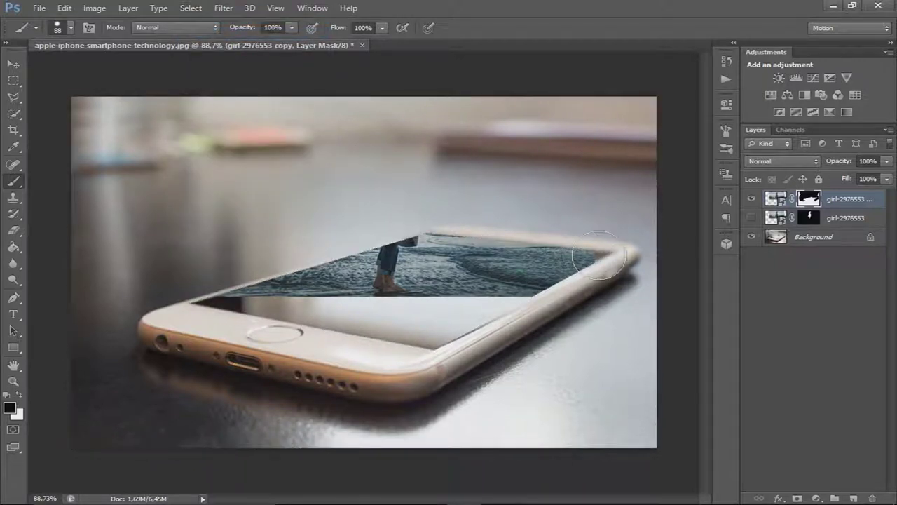
click(749, 217)
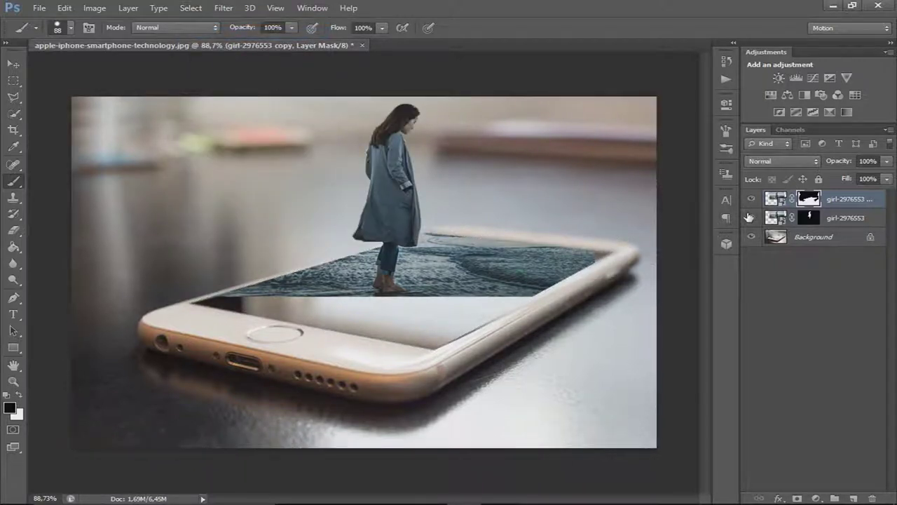
click(775, 199)
right_click(849, 200)
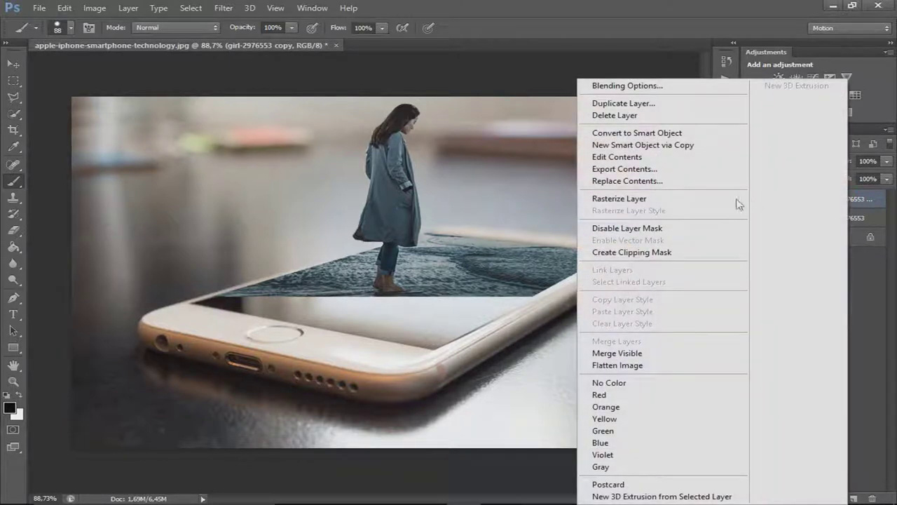
click(701, 199)
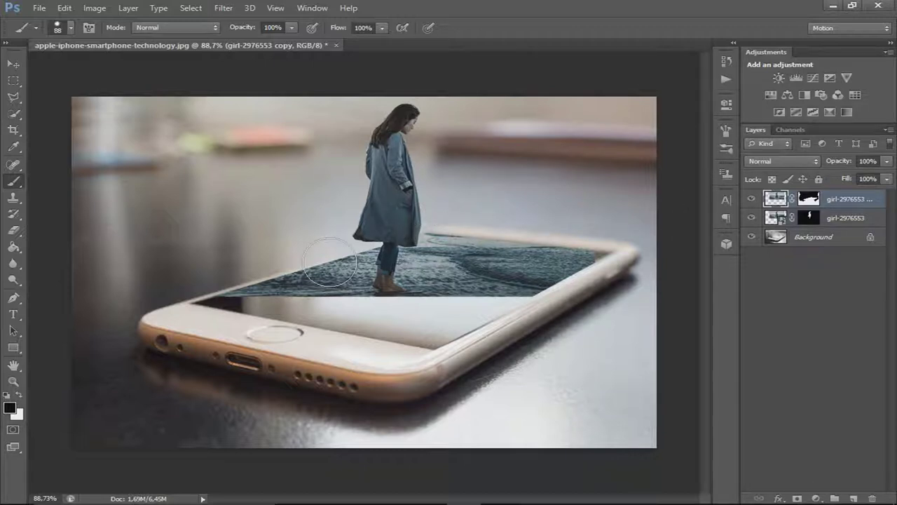
Select the bare lower part of the phone screen with the Polygonal Lasso.
right_click(13, 98)
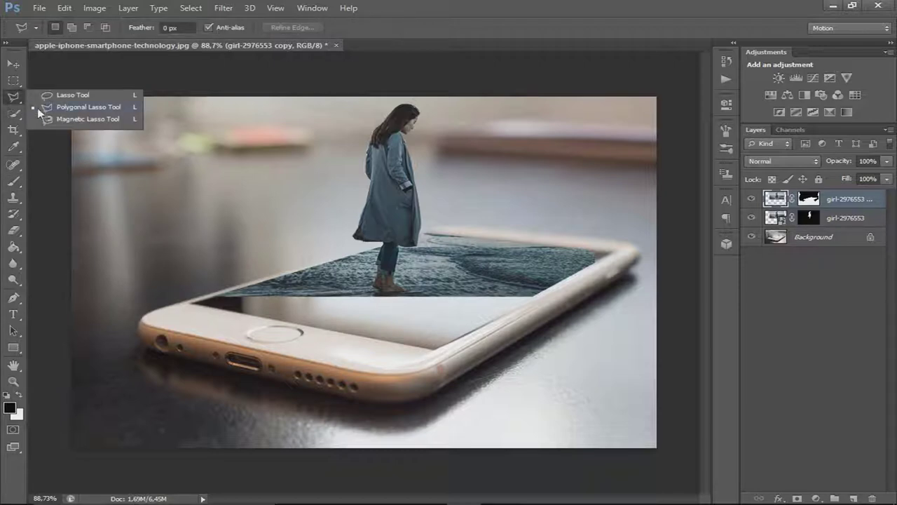
click(42, 105)
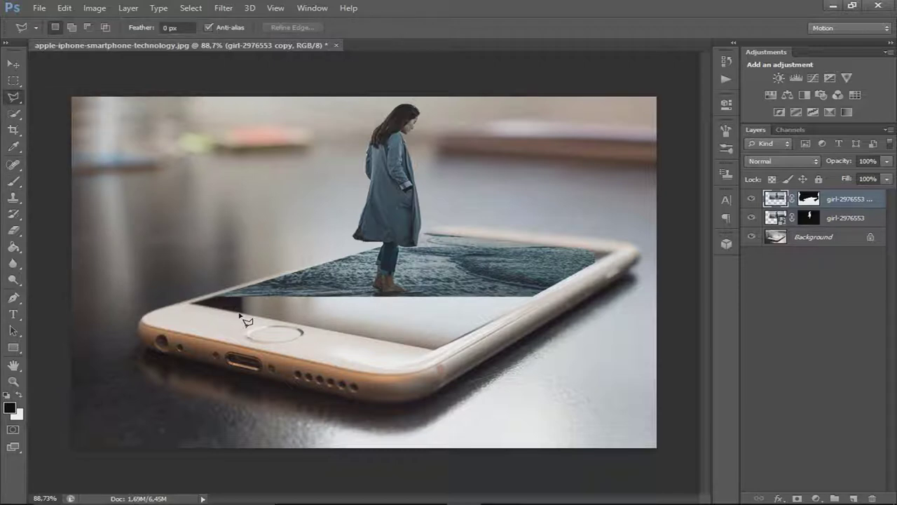
scroll(238, 317, up, 2)
scroll(218, 312, up, 2)
scroll(207, 309, up, 2)
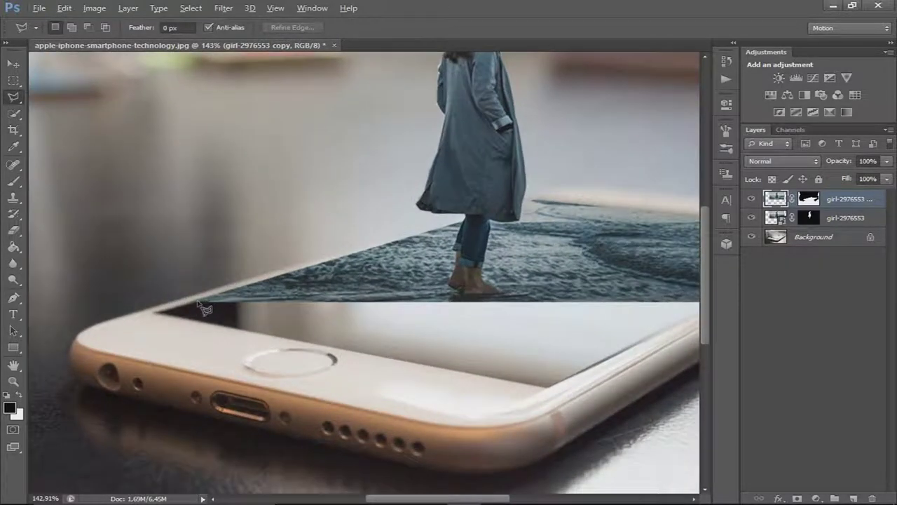
click(157, 313)
click(546, 390)
scroll(554, 397, right, 5)
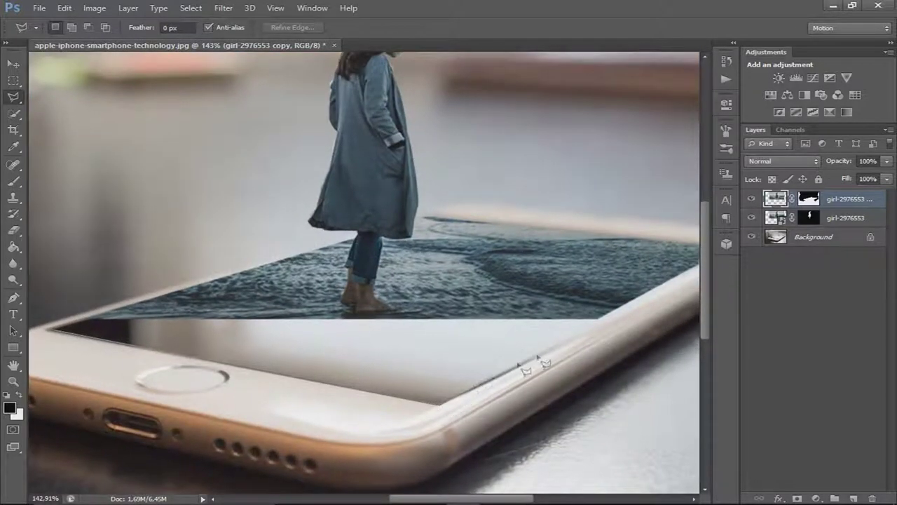
click(600, 320)
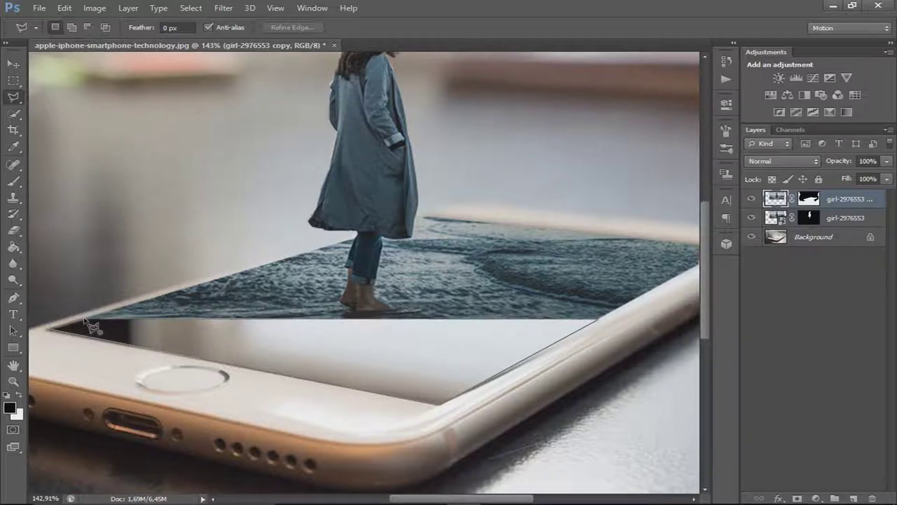
double_click(50, 326)
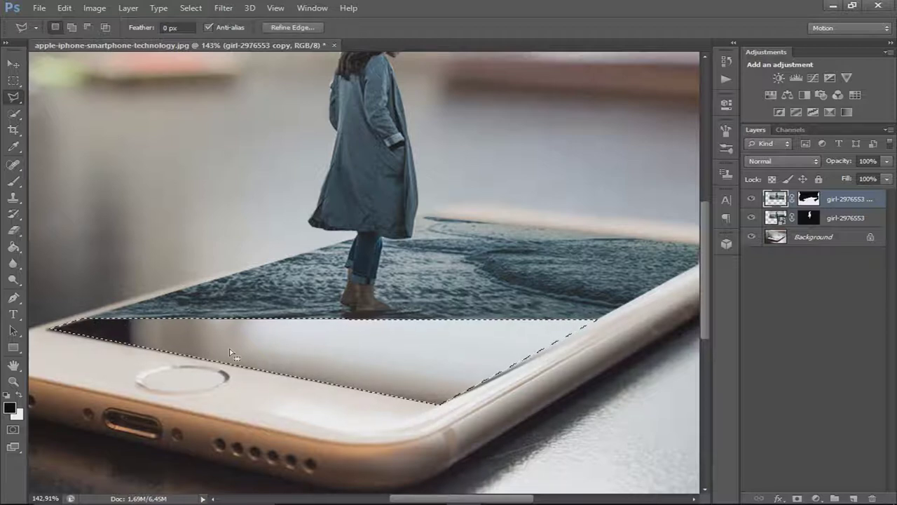
Content-Aware Fill the selected lower screen area with sea texture.
key(shift+BackSpace)
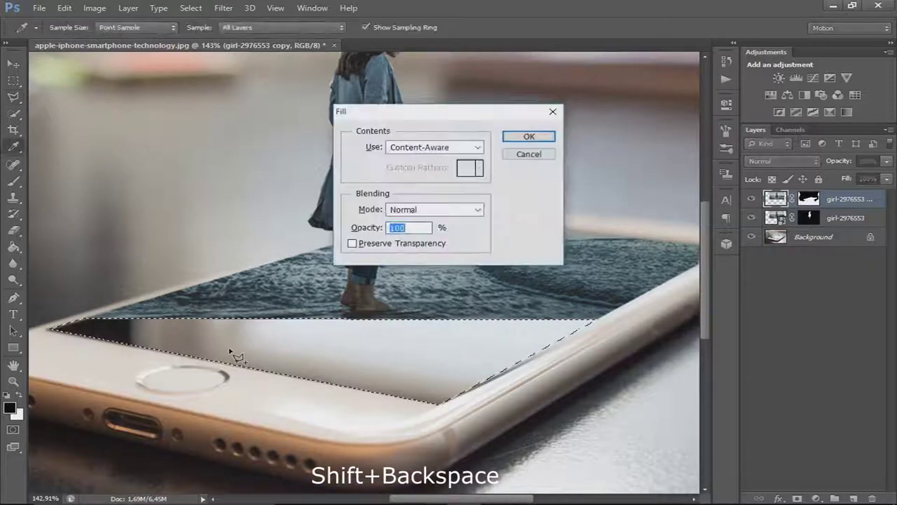
key(Return)
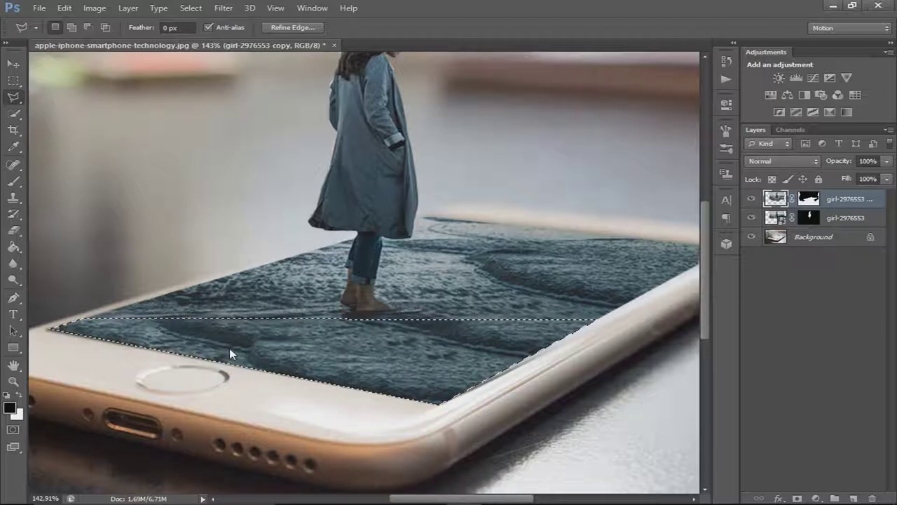
click(191, 8)
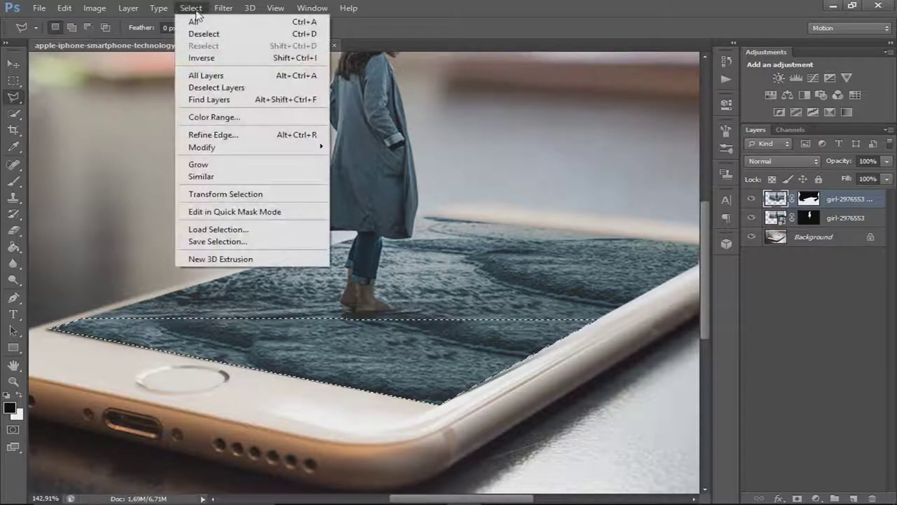
Clear the selection and zoom in on the screen's upper-right corner.
click(203, 34)
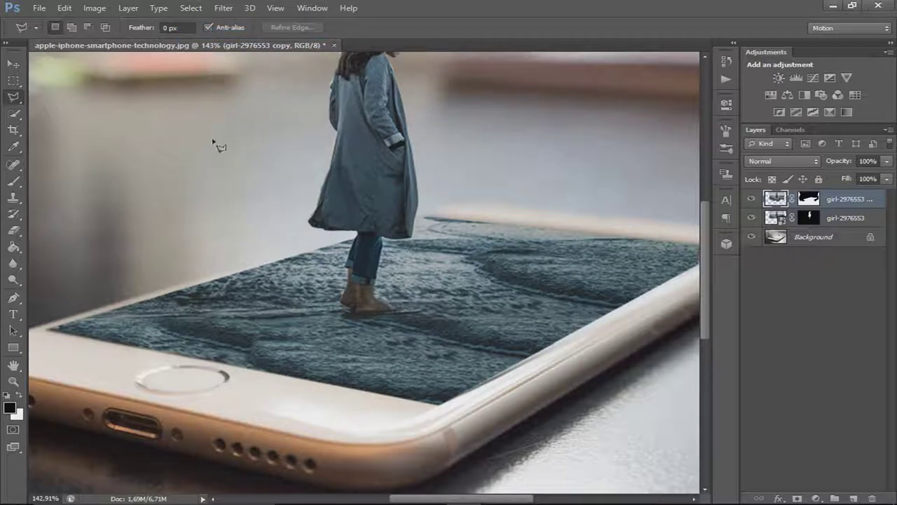
scroll(239, 175, down, 2)
scroll(276, 205, down, 2)
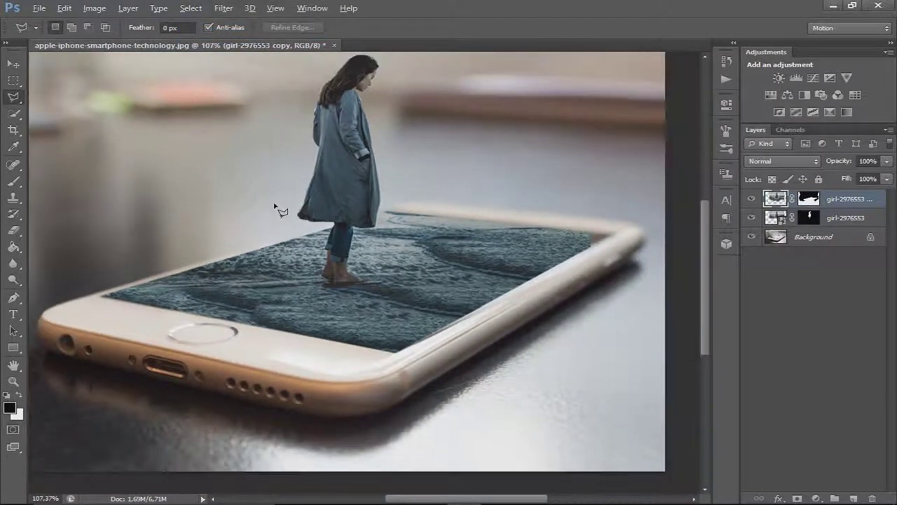
scroll(280, 210, down, 2)
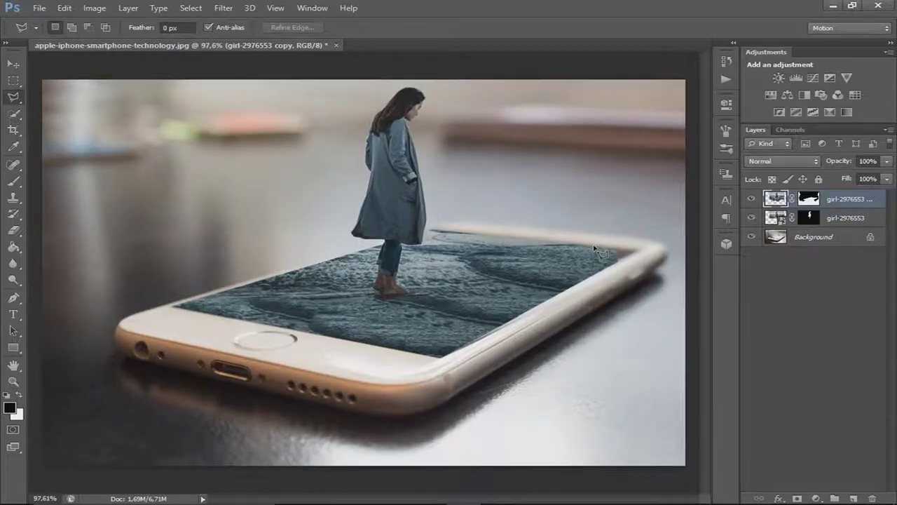
scroll(585, 255, up, 2)
scroll(616, 263, up, 2)
scroll(639, 272, up, 2)
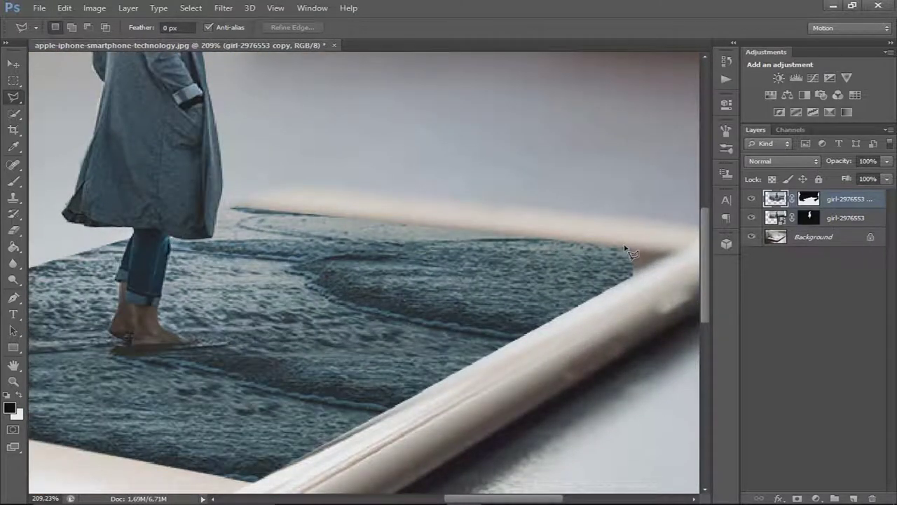
Content-Aware Fill the small triangular gap at the screen's upper-right corner.
click(630, 279)
click(626, 249)
key(shift+BackSpace)
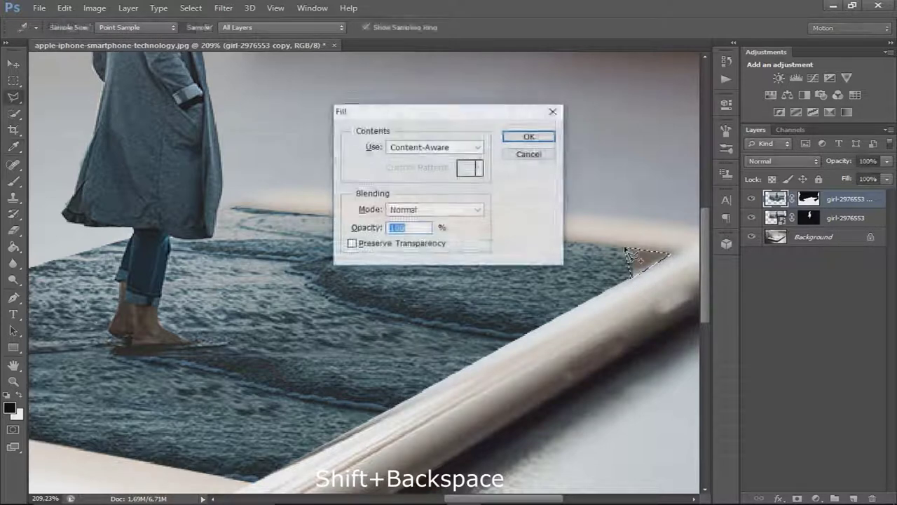
key(Return)
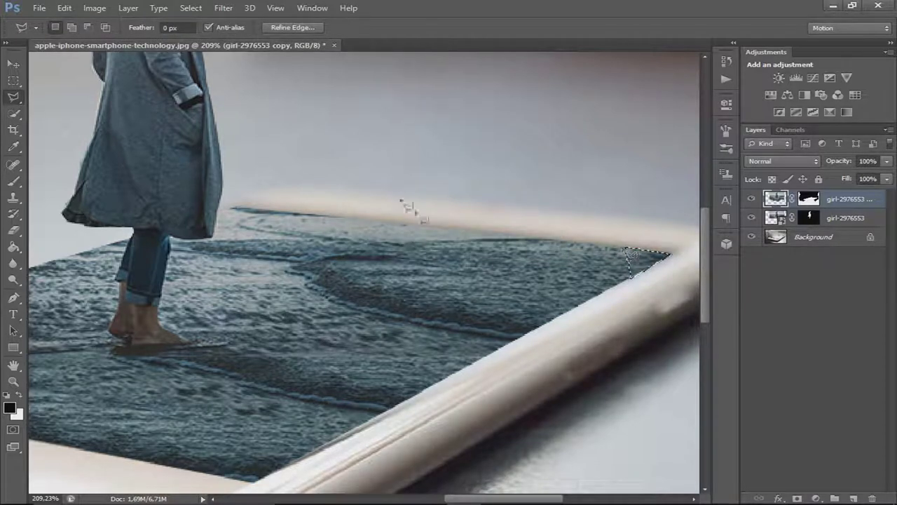
Deselect the corner and zoom back out to view the whole image.
click(187, 8)
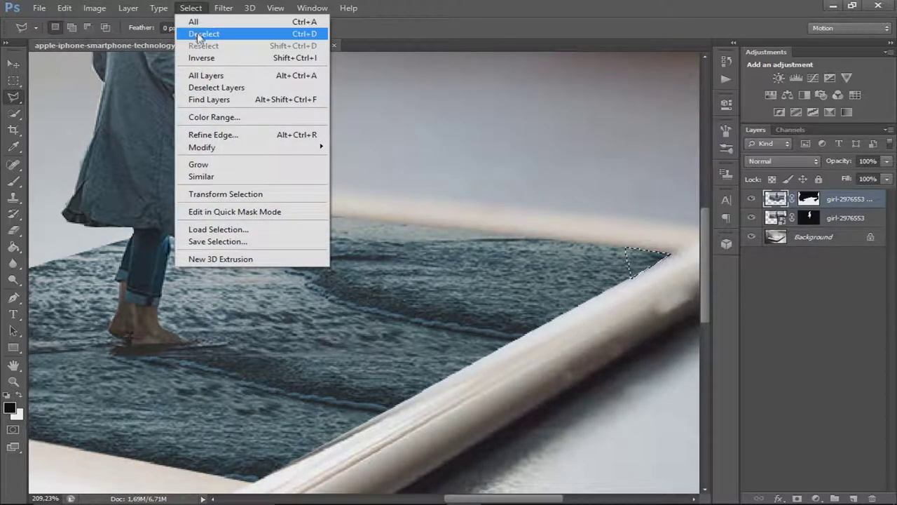
click(198, 33)
scroll(304, 200, down, 2)
scroll(311, 210, down, 2)
scroll(312, 217, down, 1)
scroll(310, 223, down, 1)
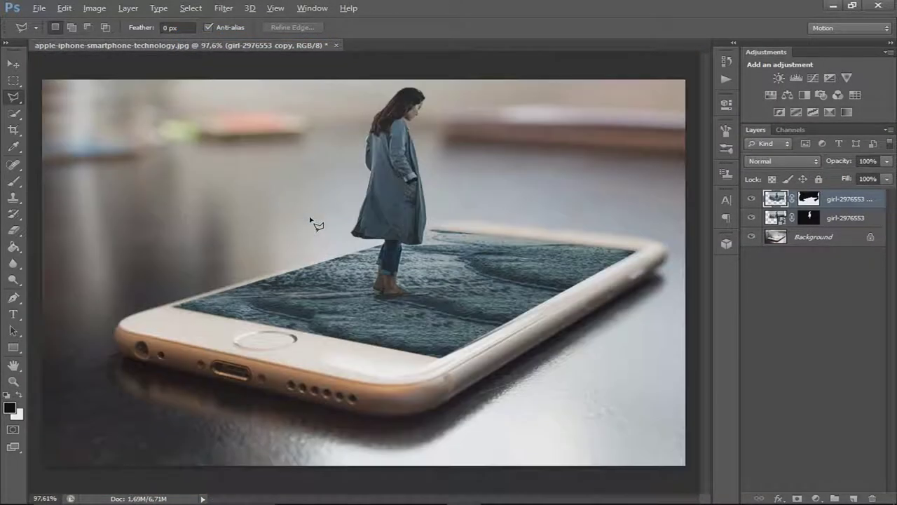
scroll(310, 223, down, 1)
scroll(310, 223, down, 1)
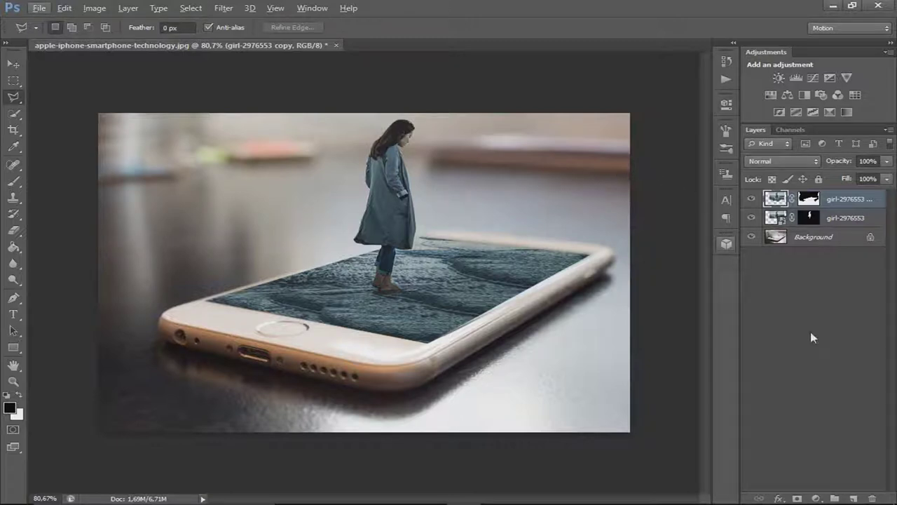
Add a new empty layer and fill it black with the Paint Bucket.
click(854, 497)
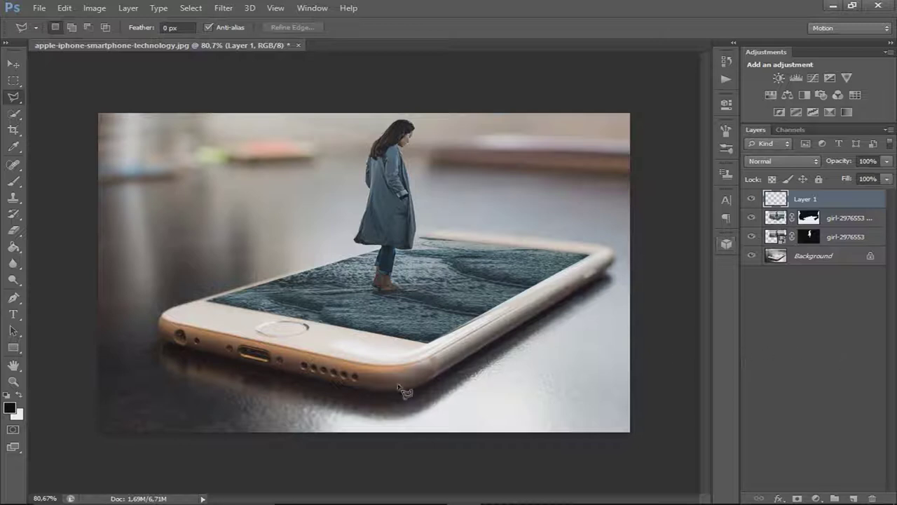
click(13, 246)
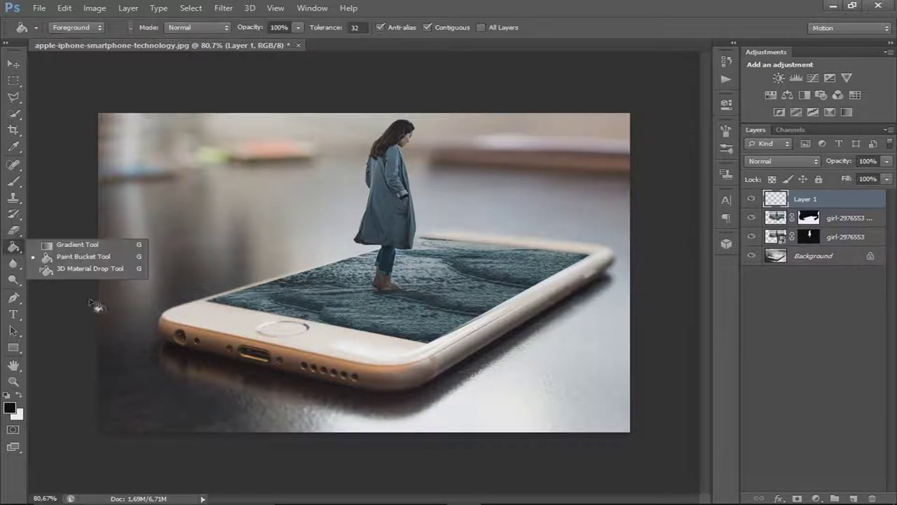
click(260, 259)
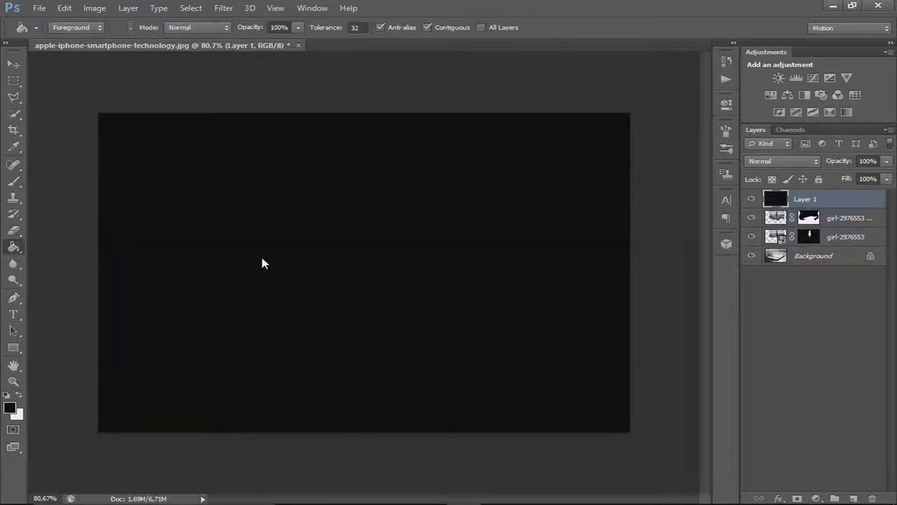
Render a 105mm Prime Lens Flare on the black layer, shifting the flare centre slightly.
click(224, 8)
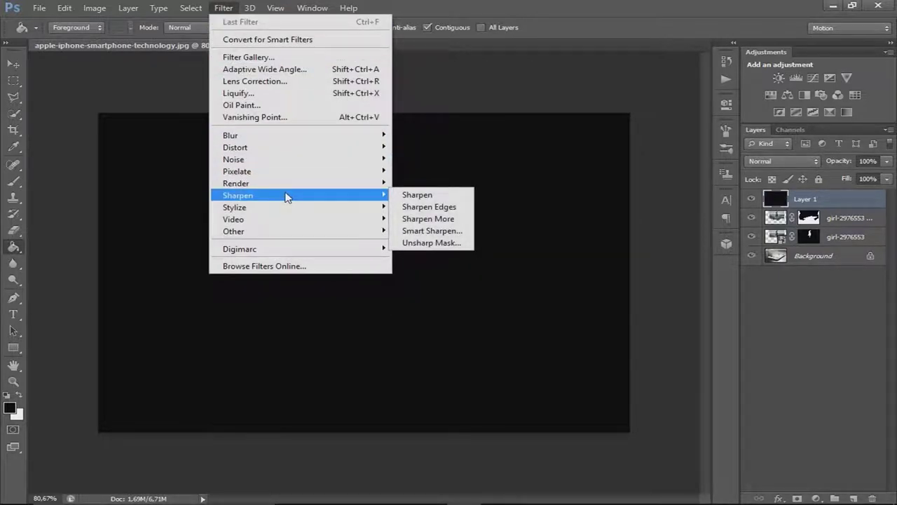
mouse_move(236, 183)
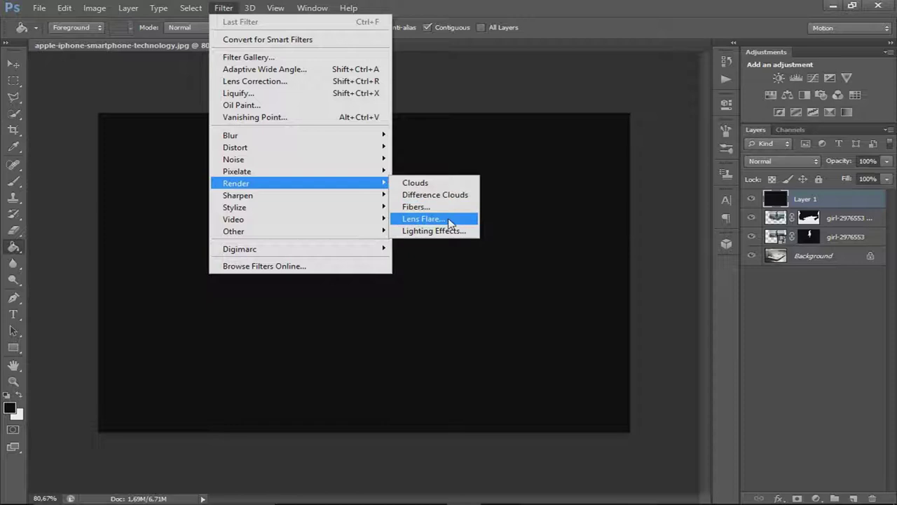
click(449, 223)
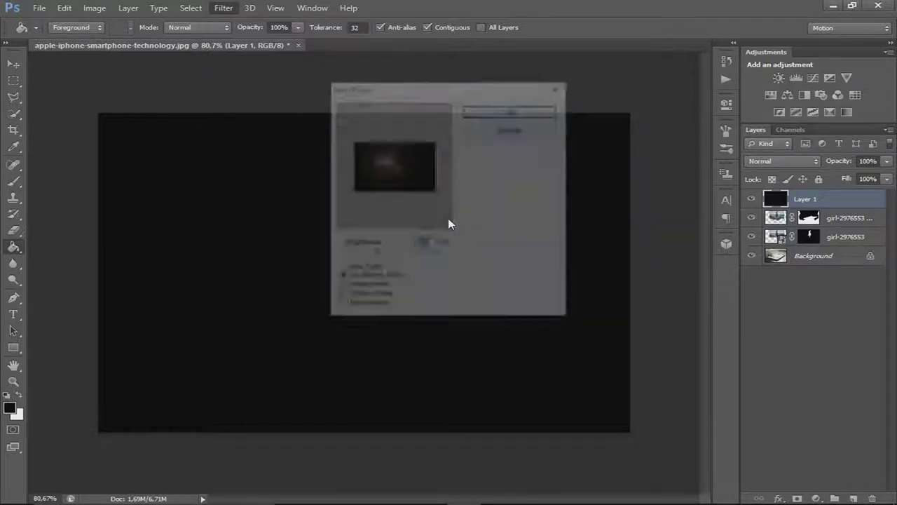
click(374, 297)
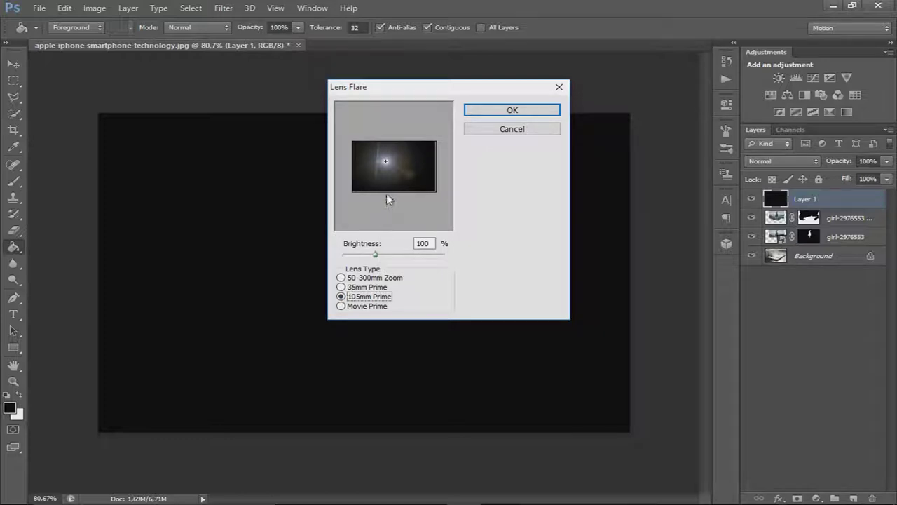
drag(385, 164, 395, 173)
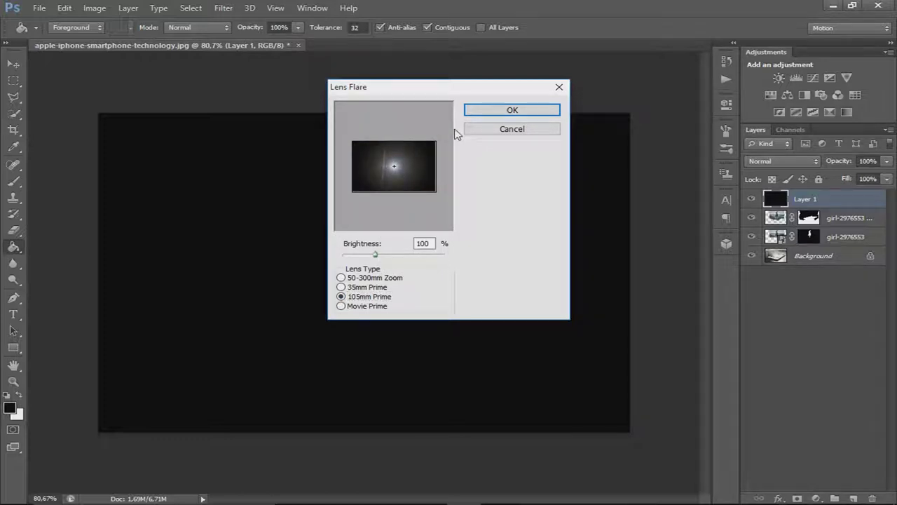
click(484, 113)
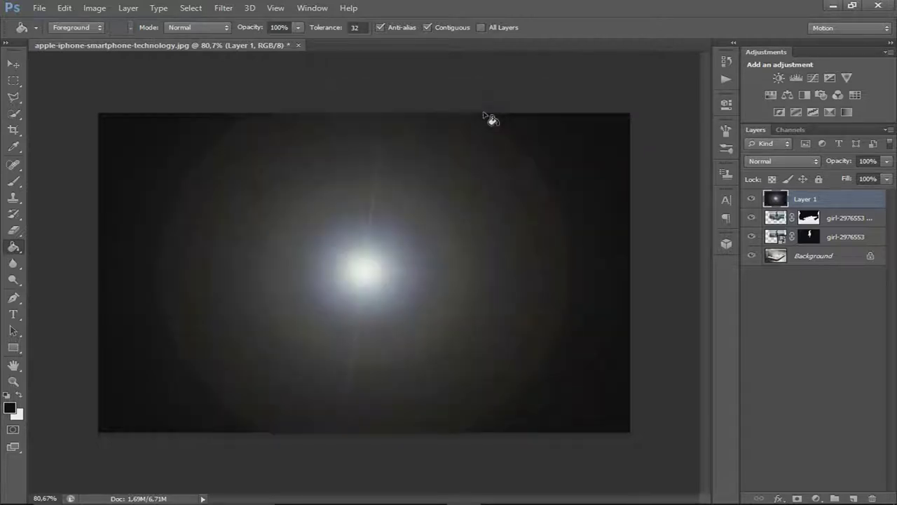
Set the flare layer to Screen mode and move the glow up and right behind the girl.
click(762, 162)
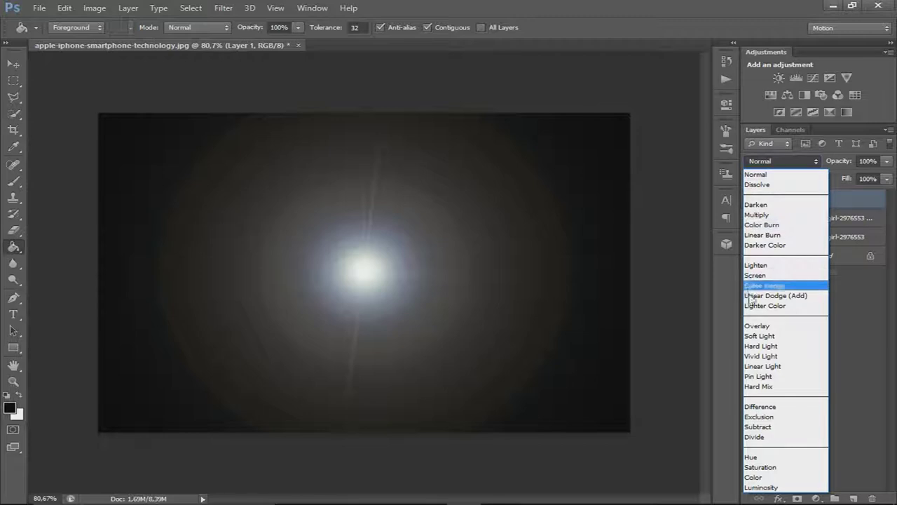
click(757, 276)
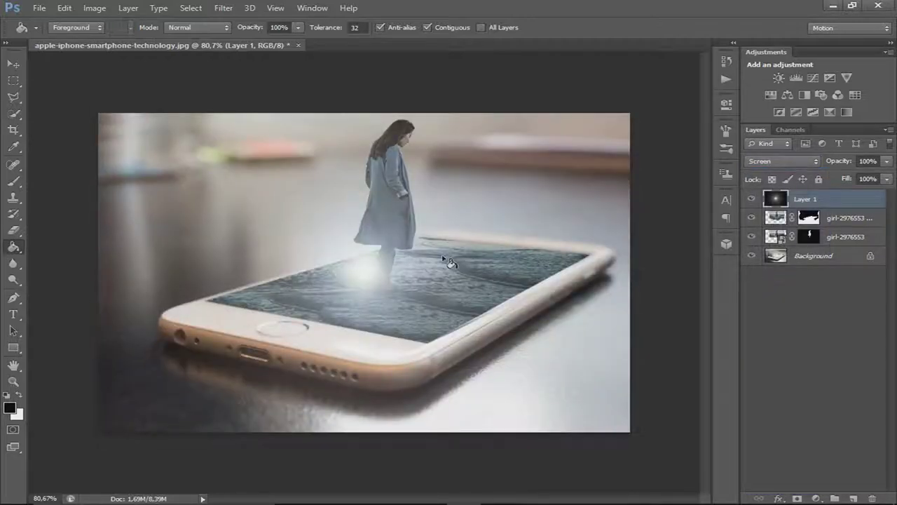
click(13, 64)
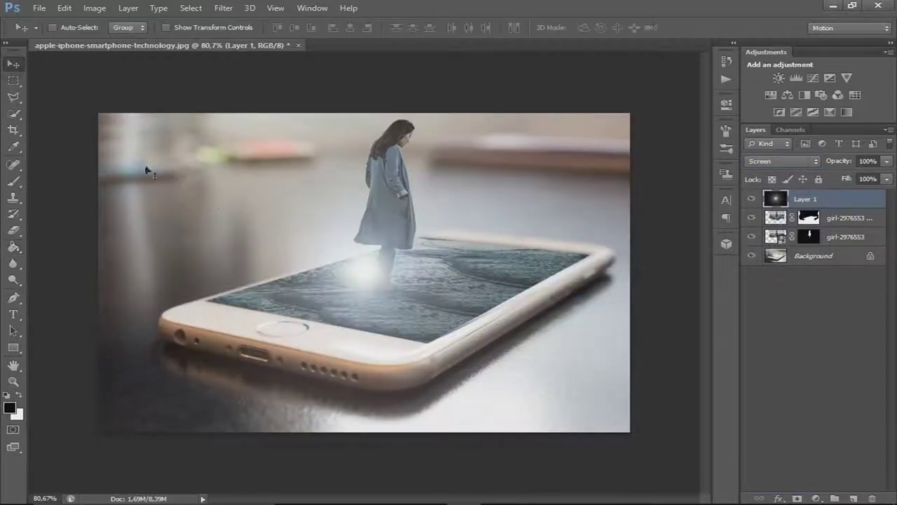
drag(351, 274, 464, 144)
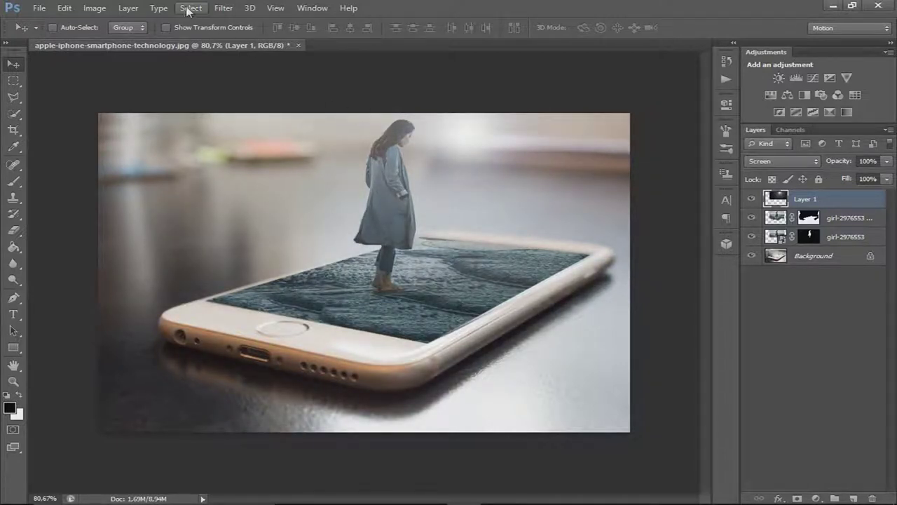
click(96, 8)
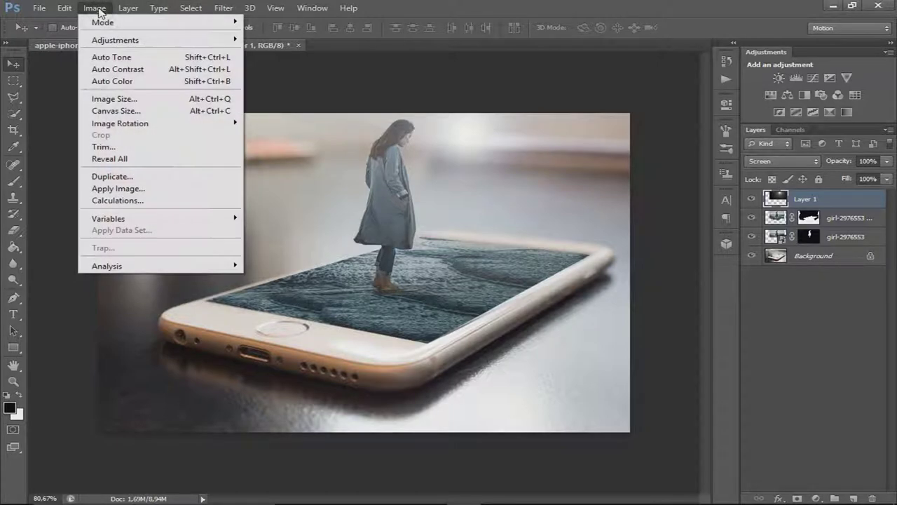
mouse_move(116, 40)
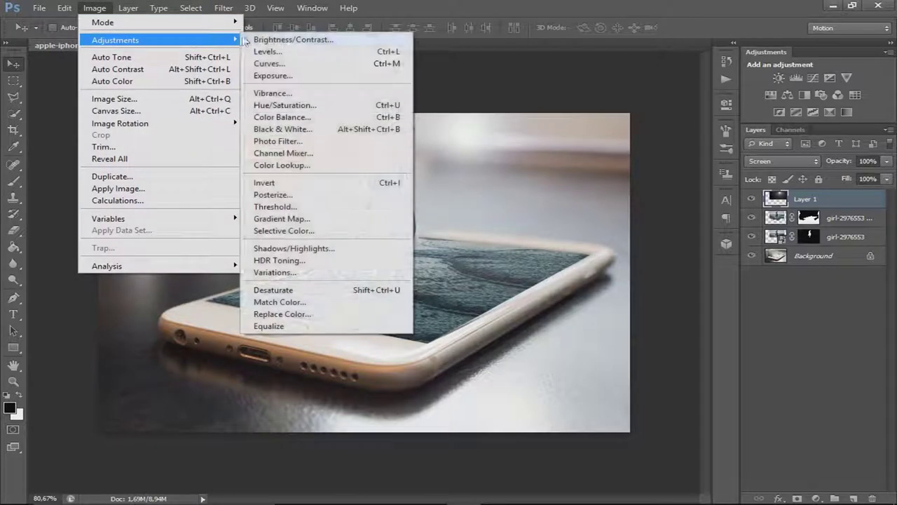
Colorize the flare with Hue/Saturation: Hue 42, Saturation about 71, Lightness -40.
click(295, 105)
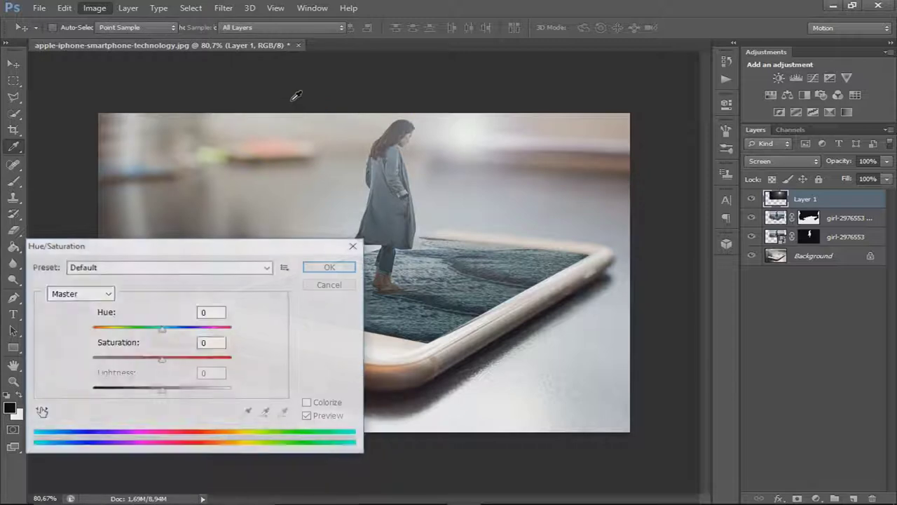
click(308, 402)
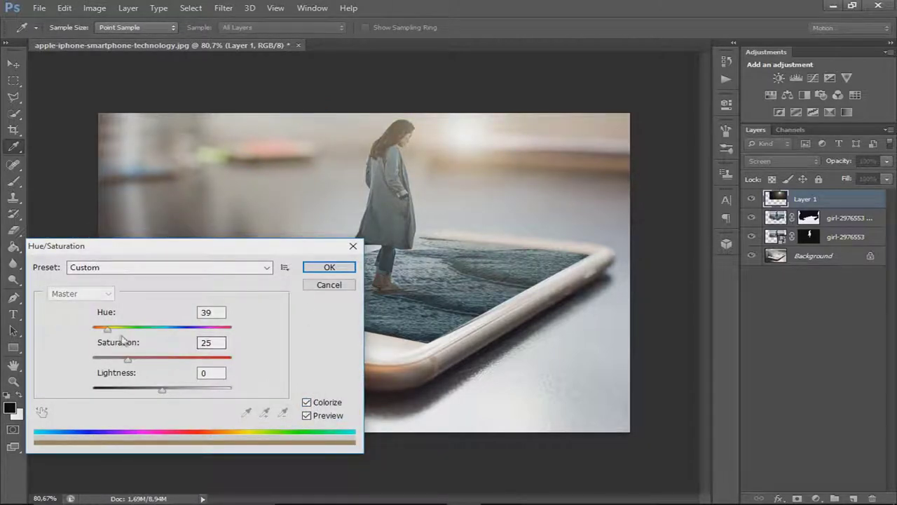
drag(108, 333, 110, 333)
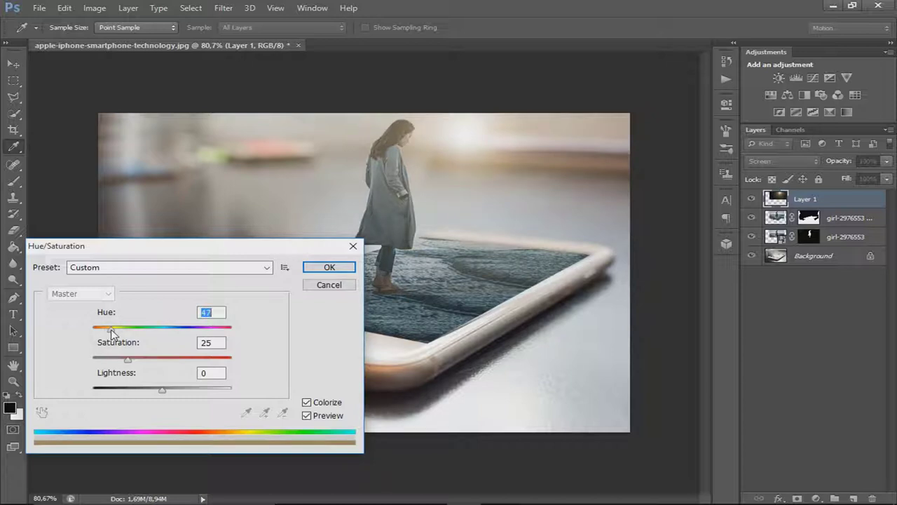
drag(128, 358, 183, 358)
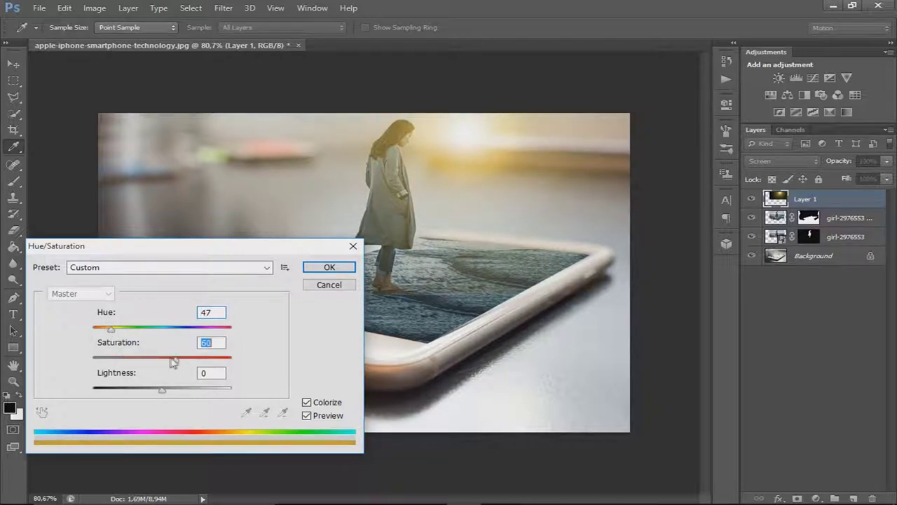
mouse_move(163, 359)
mouse_down()
mouse_move(231, 360)
mouse_move(185, 359)
mouse_up()
drag(164, 394, 150, 396)
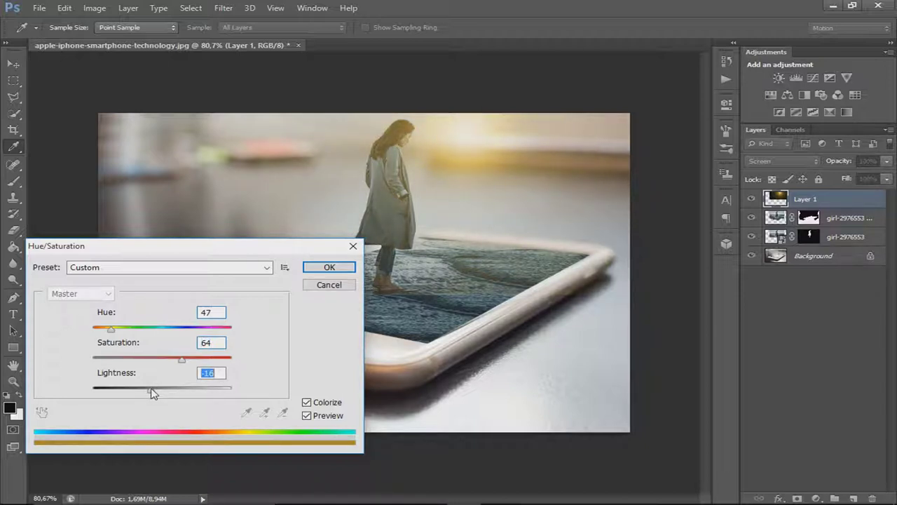
mouse_move(151, 393)
mouse_down()
mouse_move(109, 393)
mouse_move(136, 386)
mouse_up()
drag(110, 329, 106, 332)
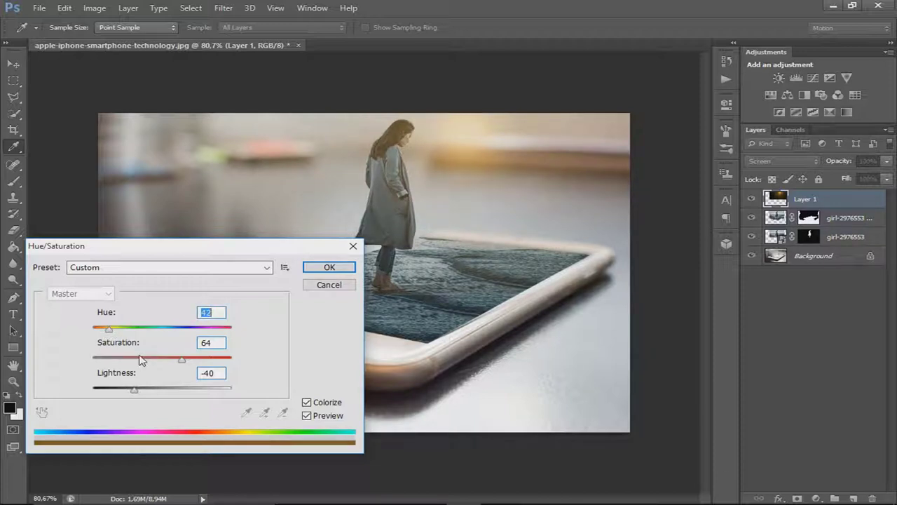
drag(185, 360, 189, 363)
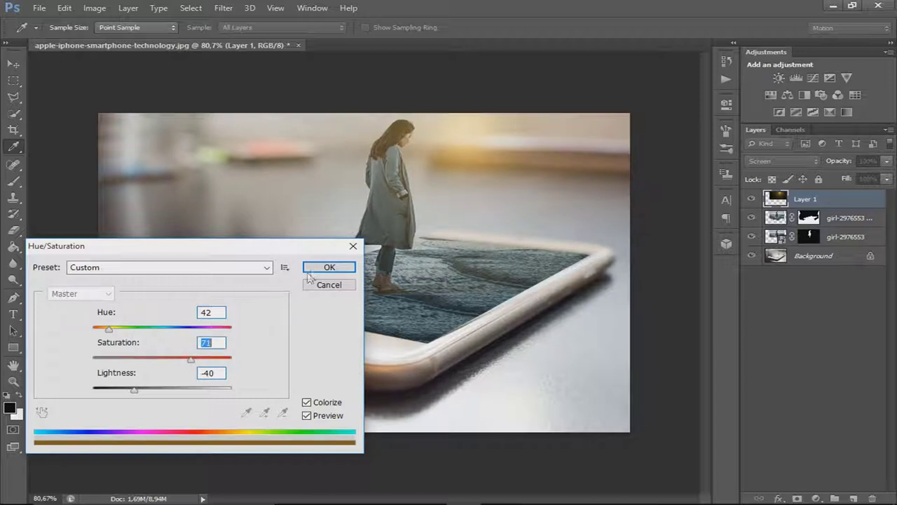
click(327, 267)
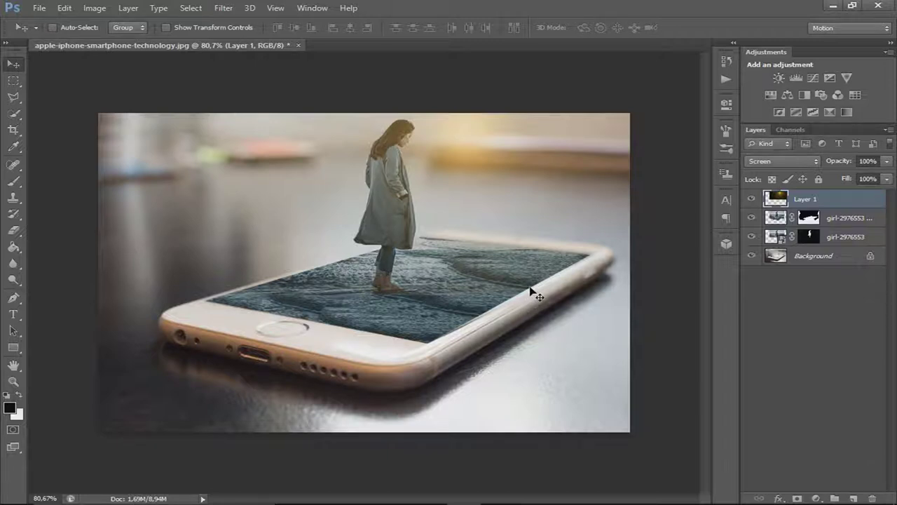
Fill the girl's mask selection black on a new layer, then deselect.
click(852, 497)
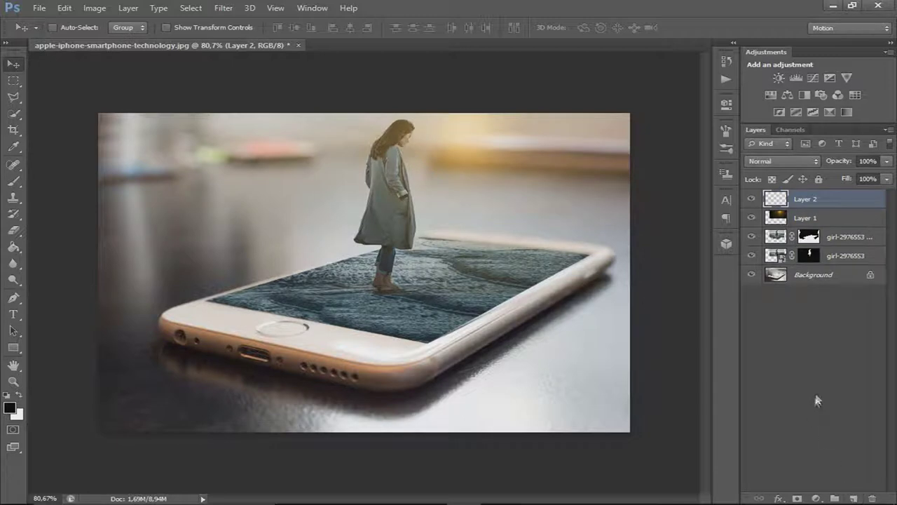
ctrl+click(812, 256)
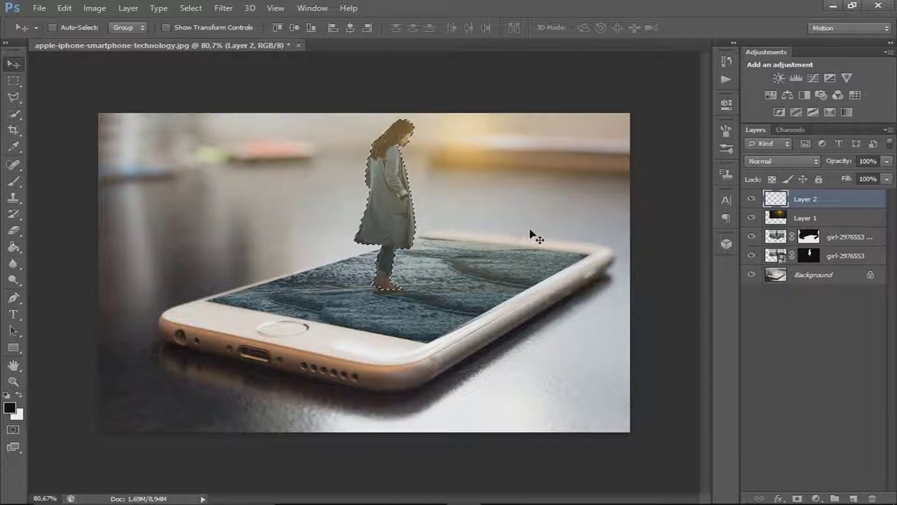
click(13, 247)
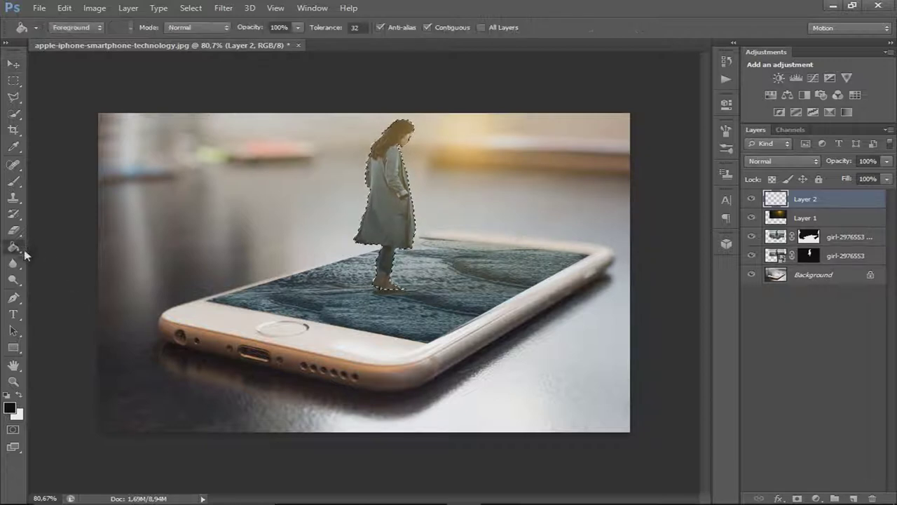
click(398, 211)
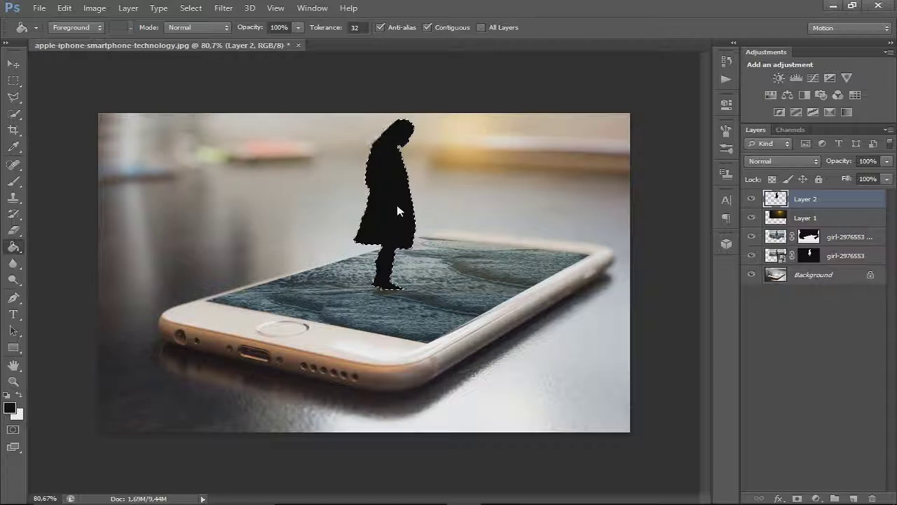
click(224, 7)
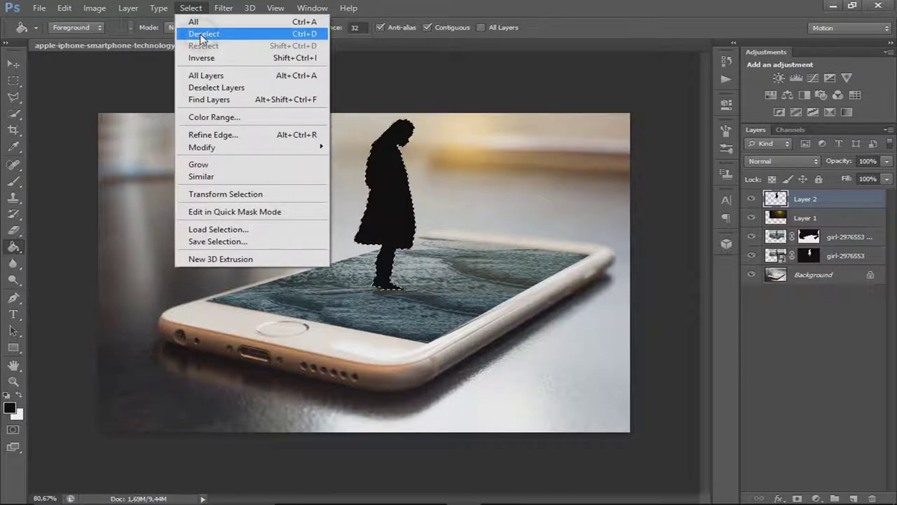
click(201, 35)
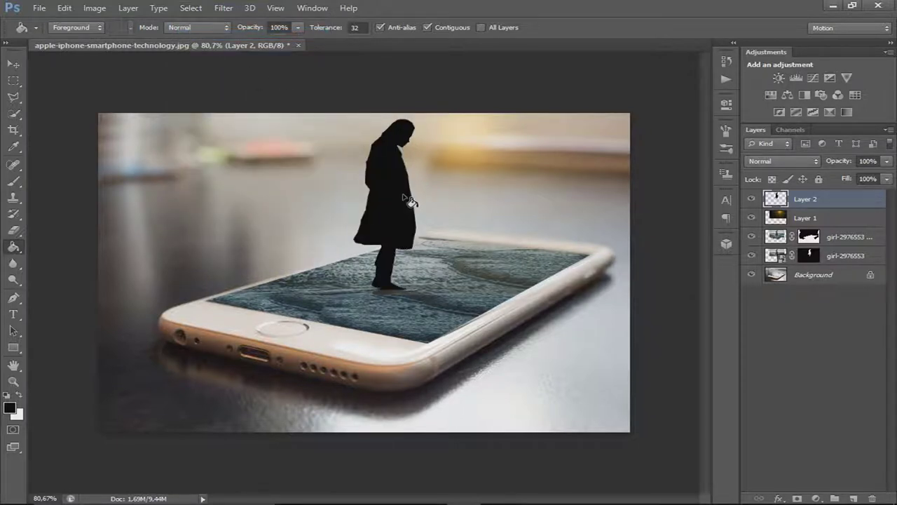
key(ctrl+t)
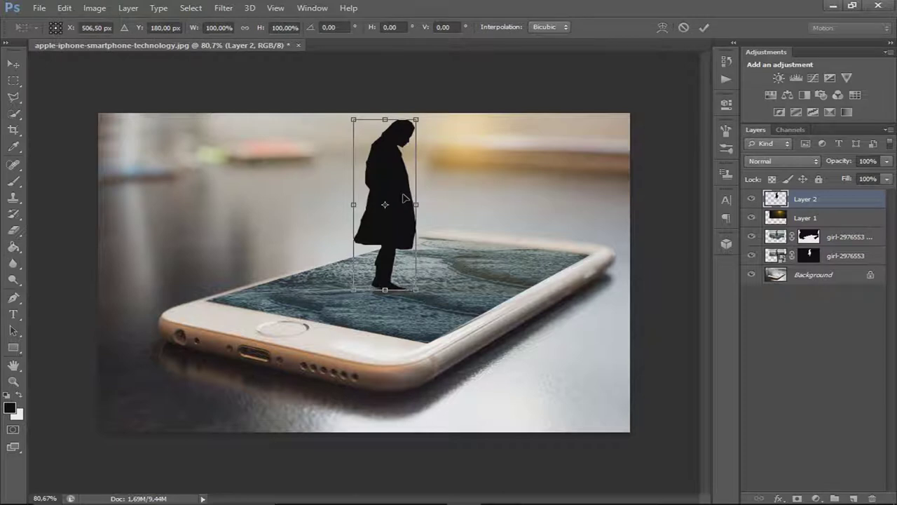
Flip the silhouette vertically, move it below the feet, and skew it down-left into a shadow.
right_click(404, 196)
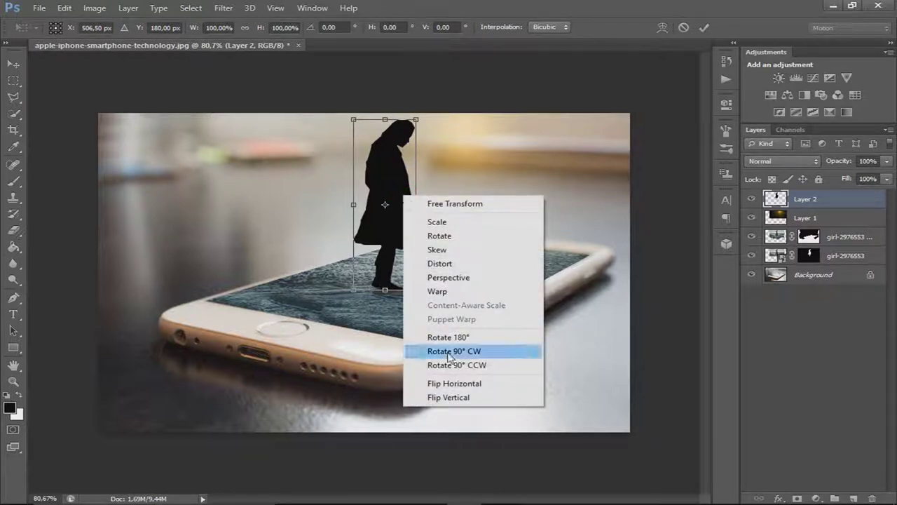
click(449, 398)
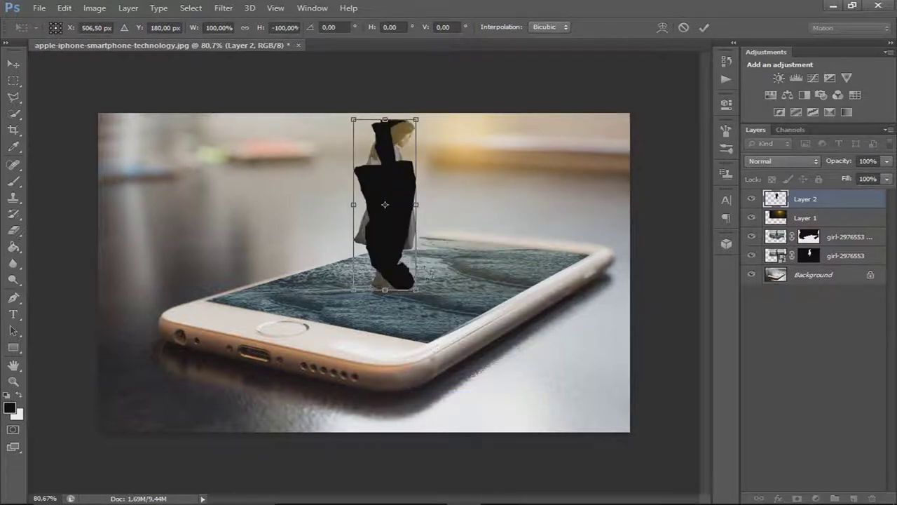
drag(397, 201, 397, 370)
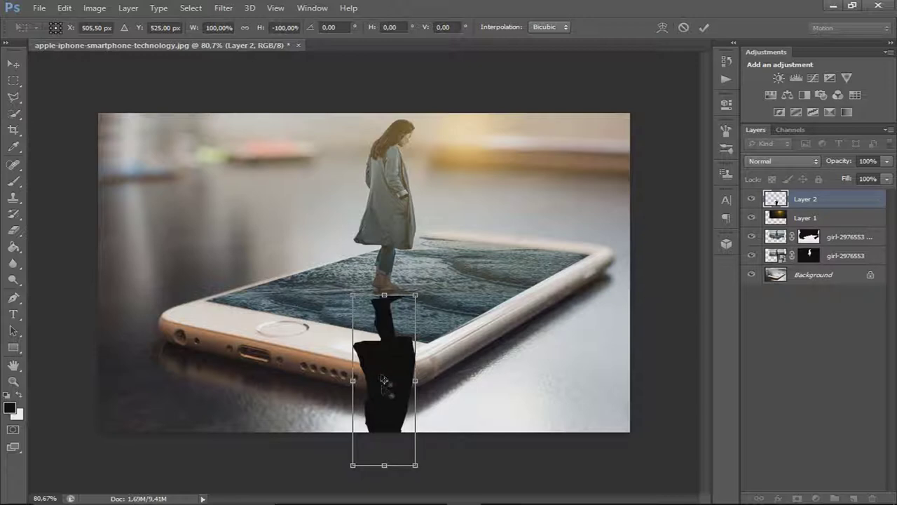
drag(386, 468, 335, 424)
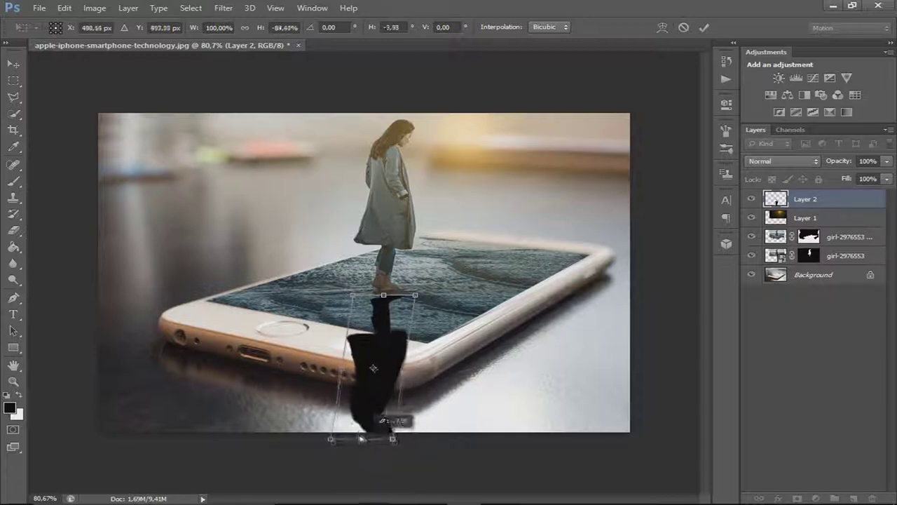
drag(318, 424, 309, 434)
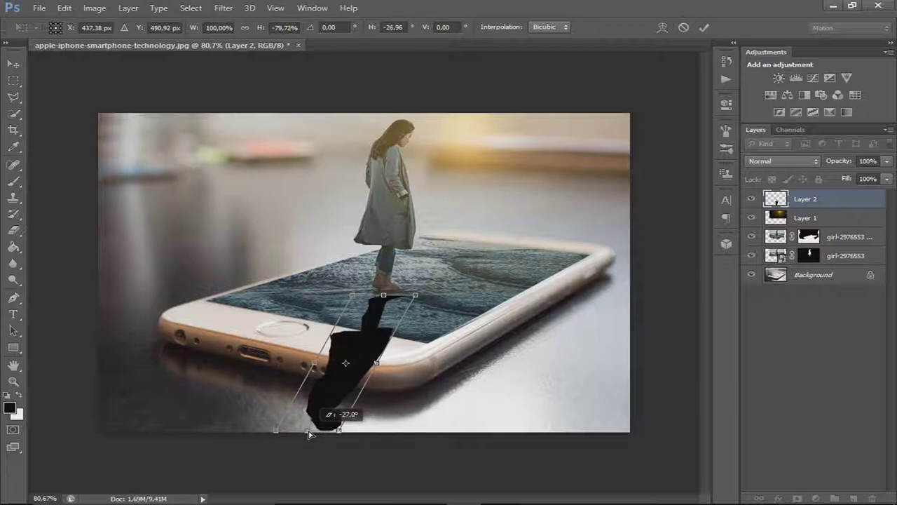
drag(309, 434, 309, 429)
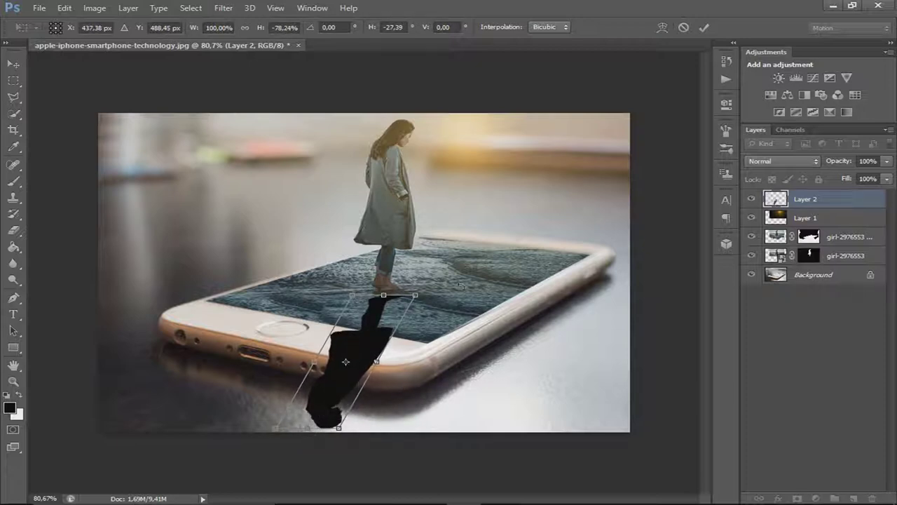
Set the shadow layer to 55% opacity and 66% fill, and commit the transform.
click(887, 161)
drag(885, 177, 854, 175)
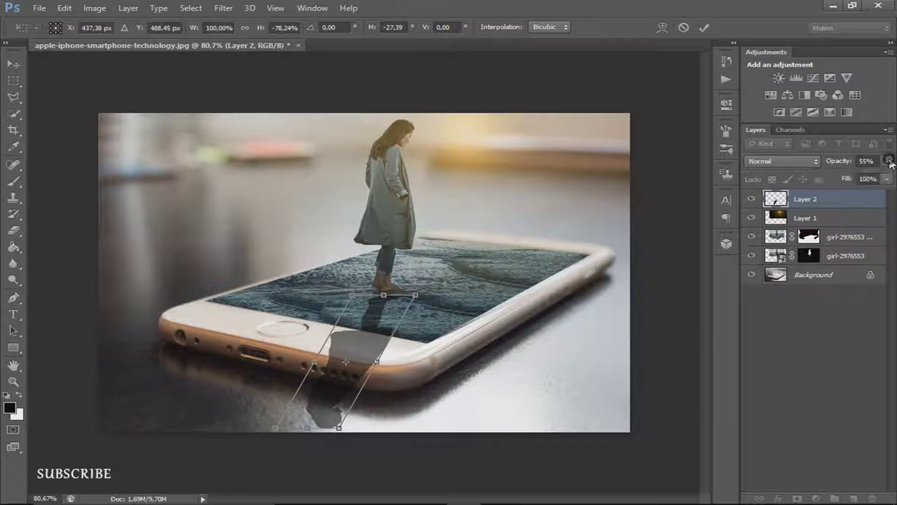
click(886, 179)
drag(874, 199, 862, 197)
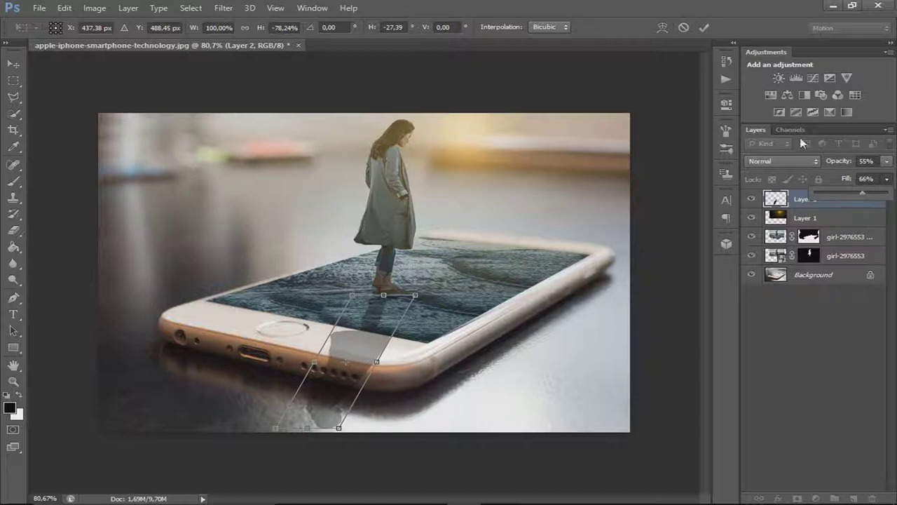
click(704, 27)
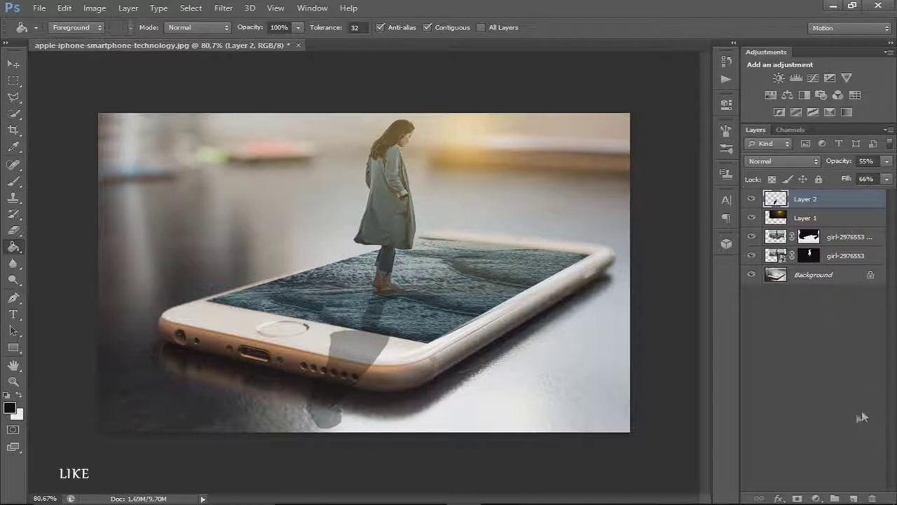
Add a Gradient Map adjustment layer using the Violet, Orange preset.
click(823, 498)
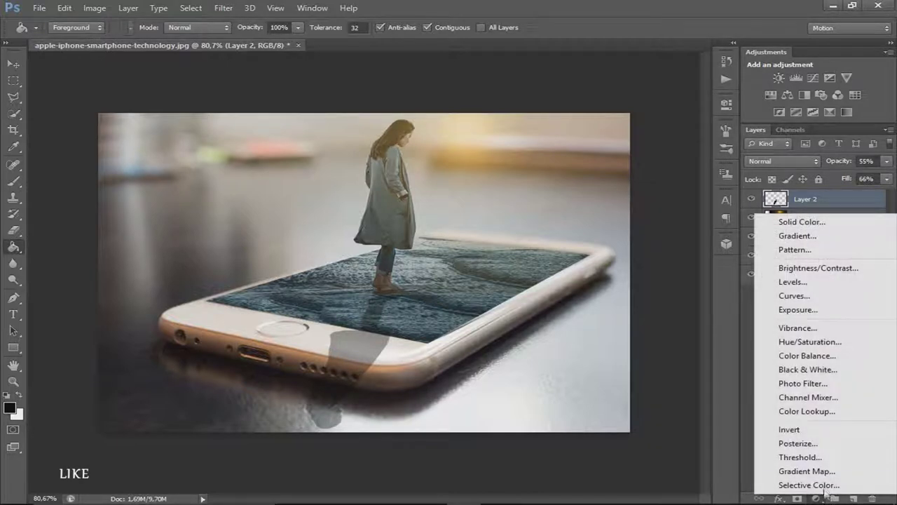
click(813, 472)
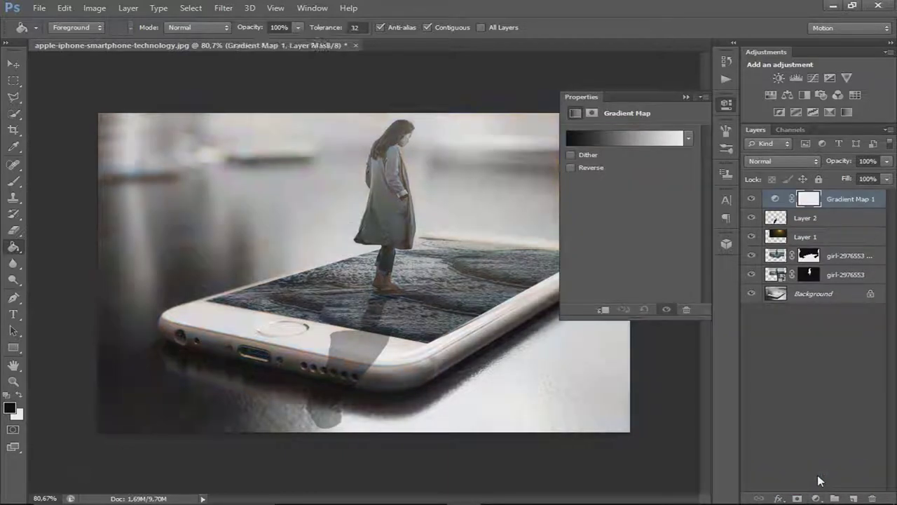
click(611, 140)
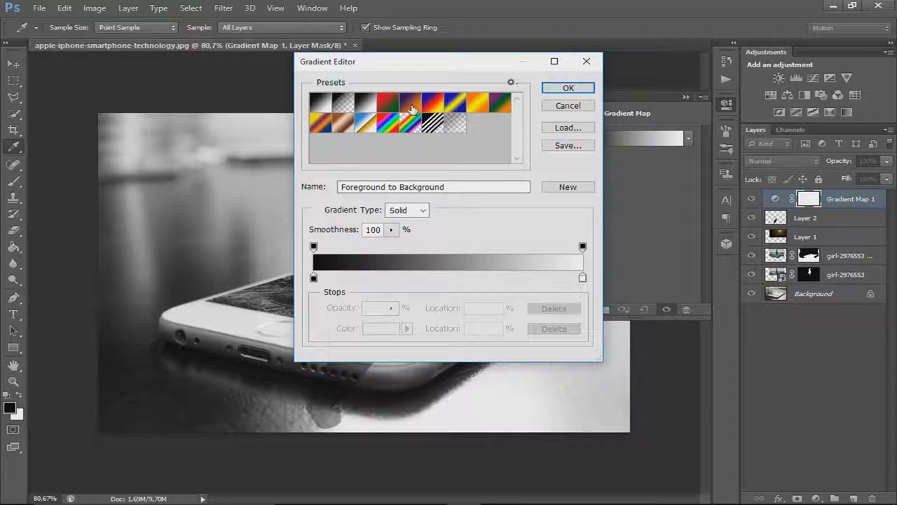
click(411, 107)
click(565, 89)
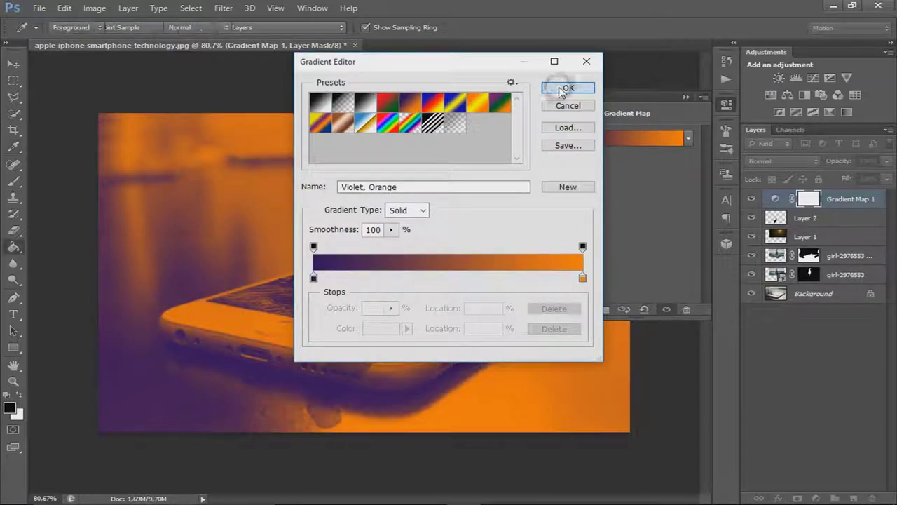
click(687, 97)
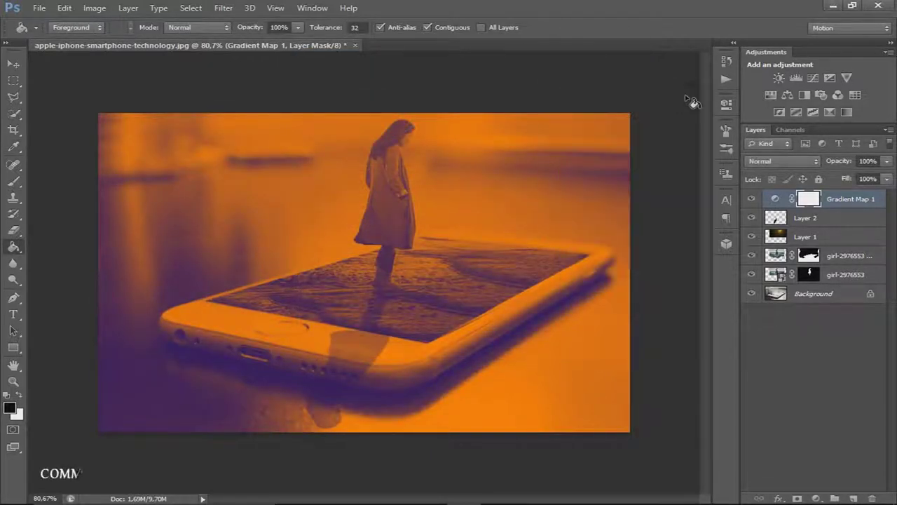
Lower the gradient map's opacity to 13% and toggle its visibility to compare.
click(886, 161)
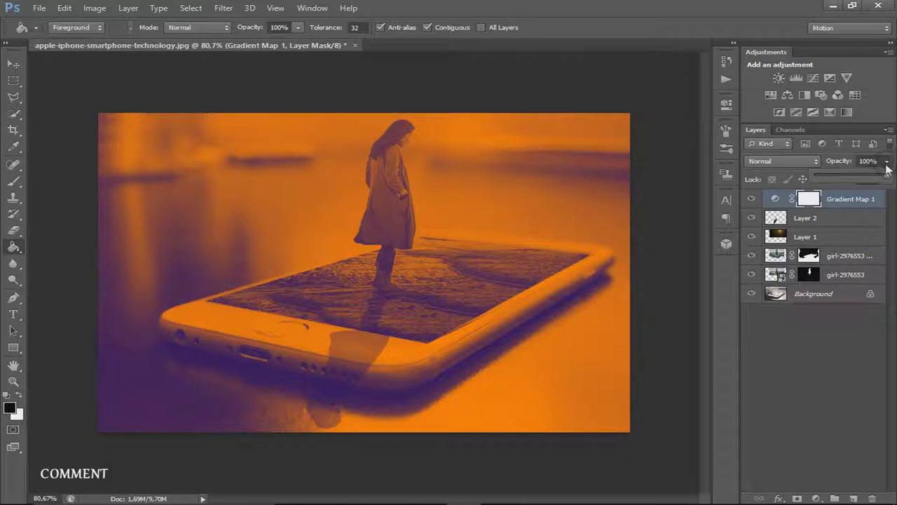
drag(887, 175, 856, 179)
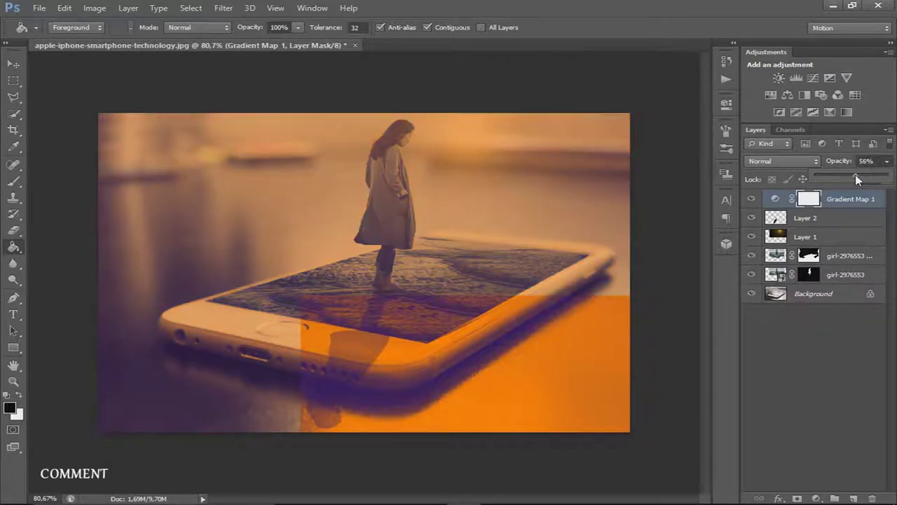
drag(839, 178, 828, 173)
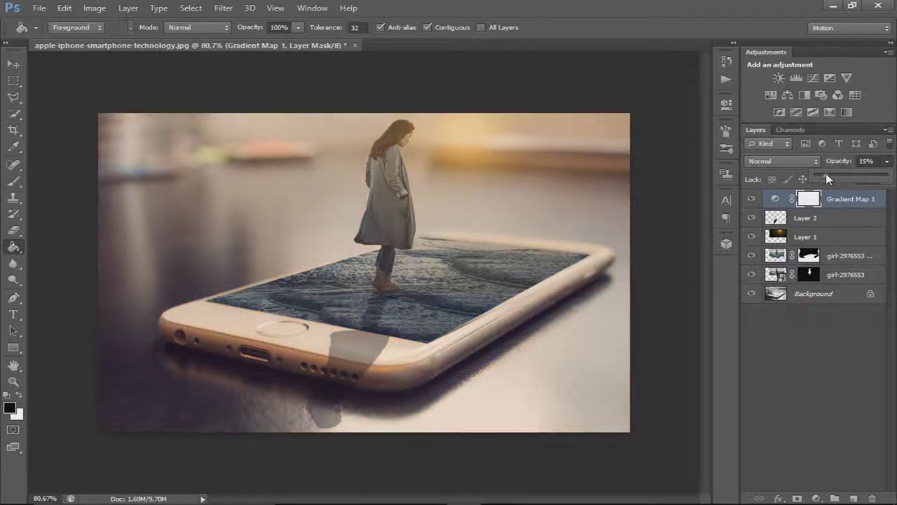
drag(826, 173, 824, 173)
click(752, 199)
click(752, 199)
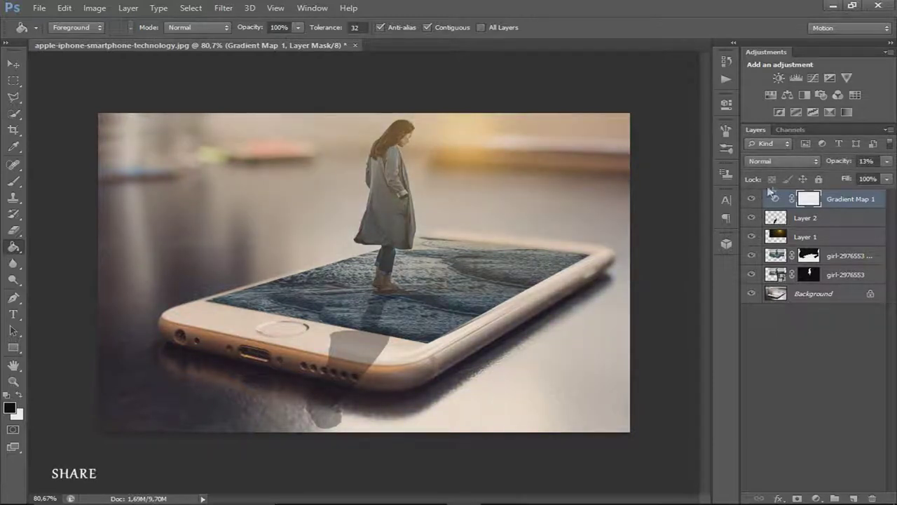